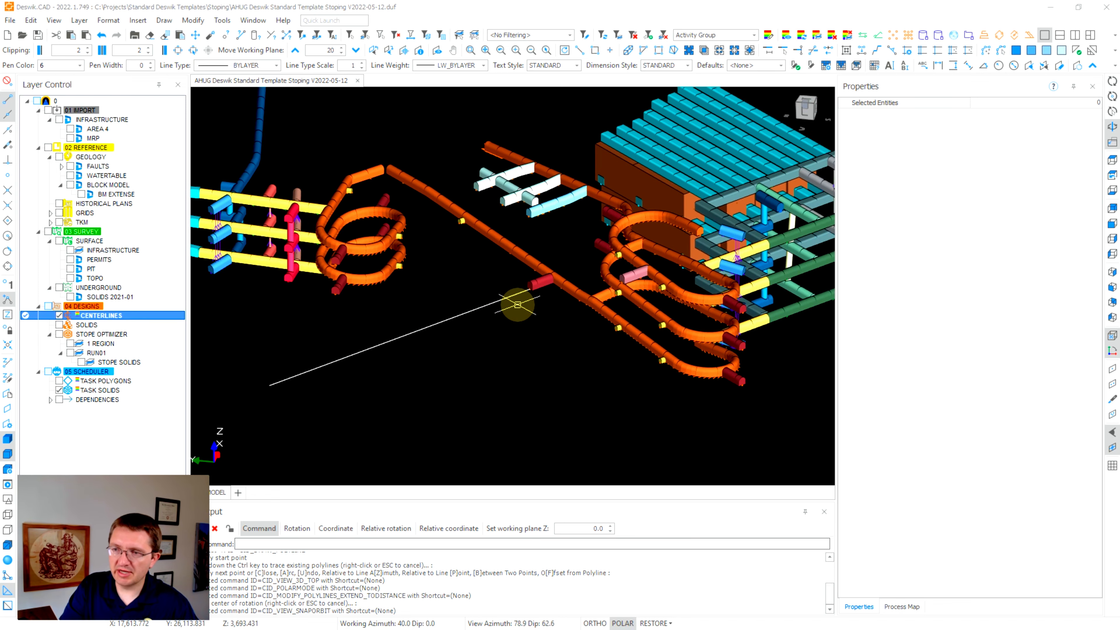
pyautogui.scroll(-3, 459, 321)
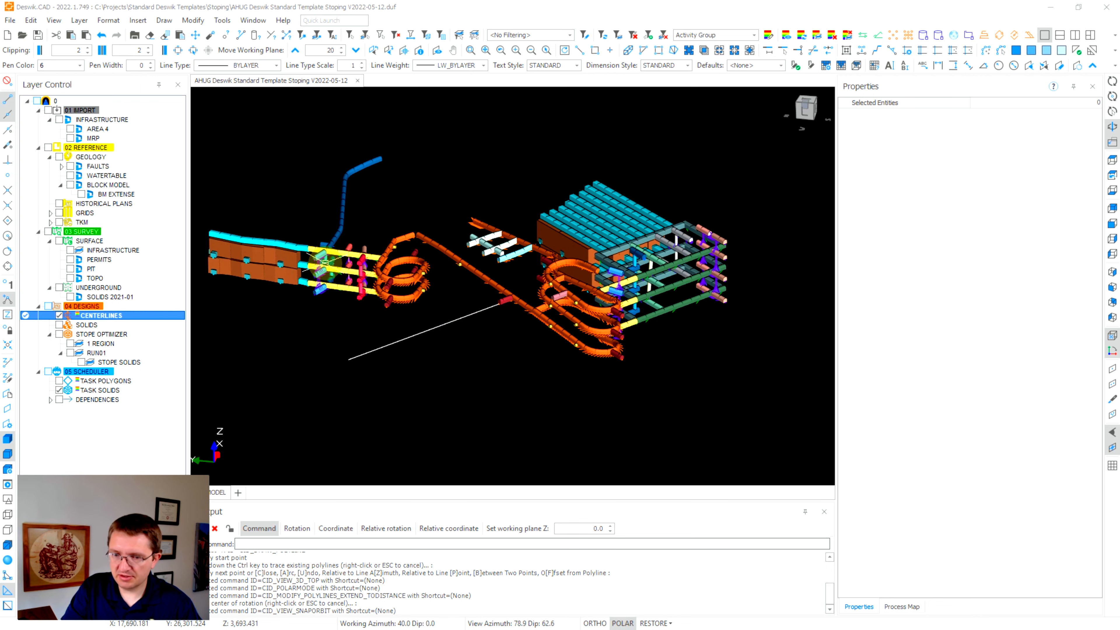
# Select the white centerline polyline and check its 200 length and 0.00% gradient.
pyautogui.scroll(3, 383, 344)
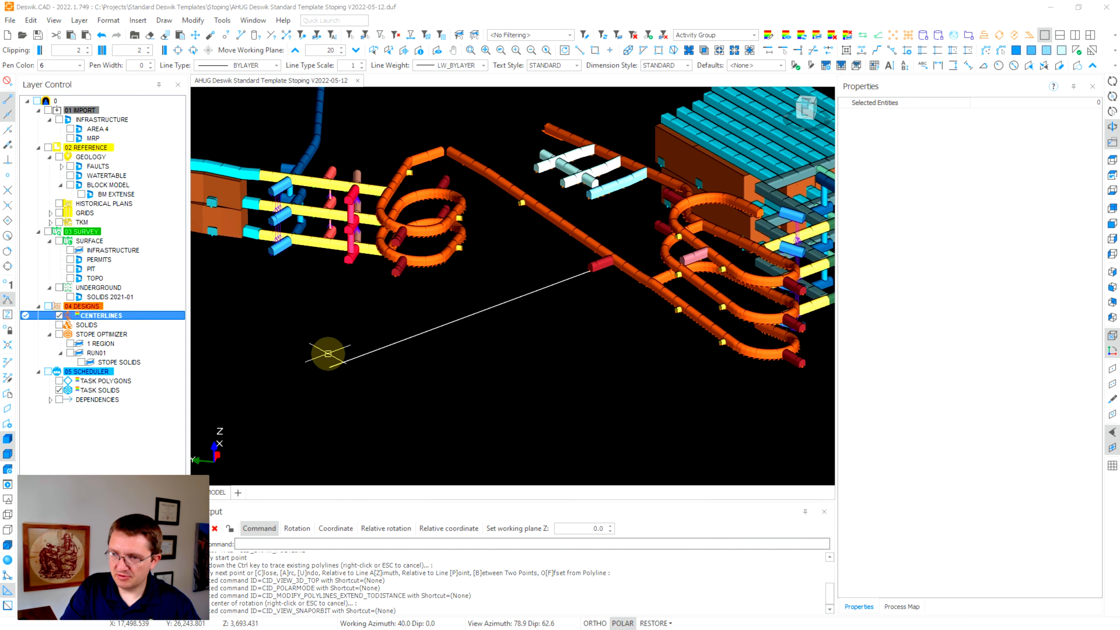
pyautogui.click(492, 306)
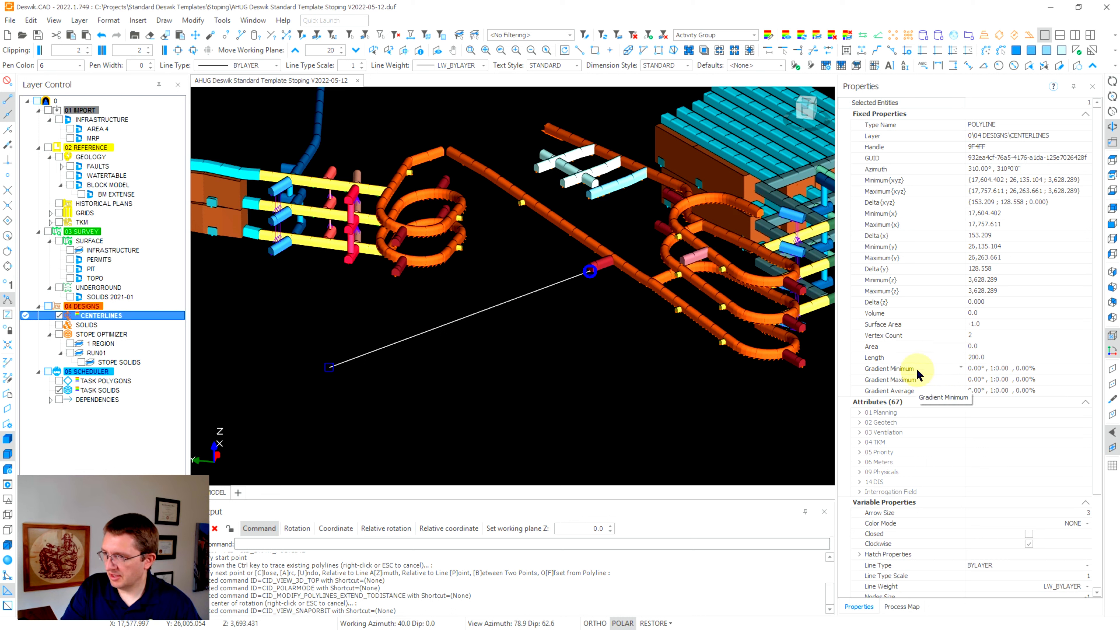
pyautogui.click(916, 393)
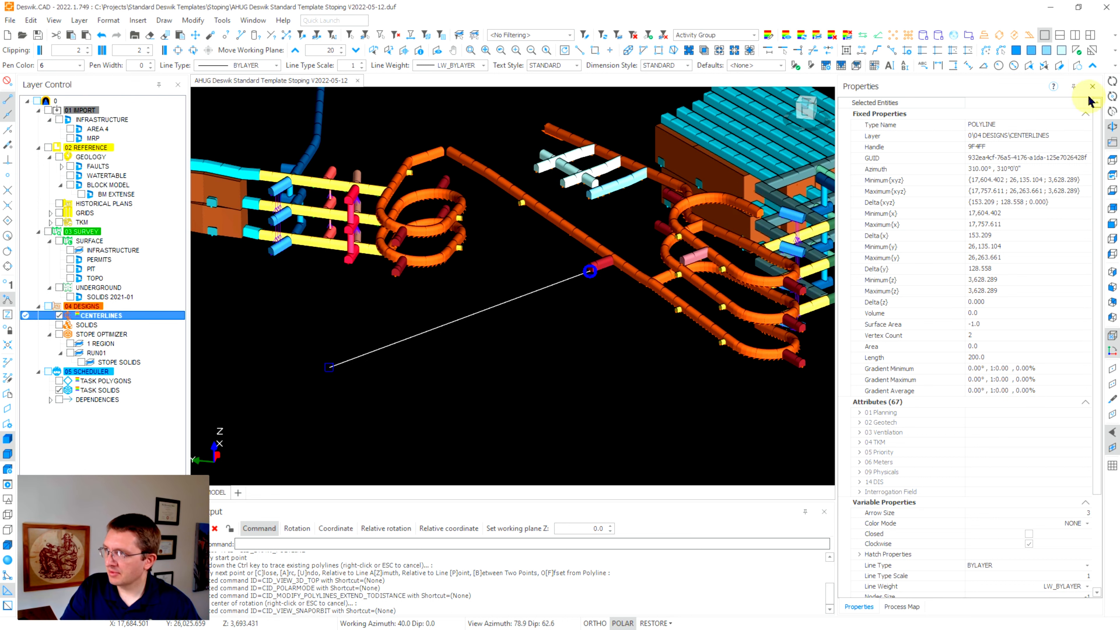
# Orbit the view, then browse Modify > Polylines > Gradient and cancel without running a command.
pyautogui.click(1112, 96)
pyautogui.moveTo(506, 304); pyautogui.dragTo(523, 330)
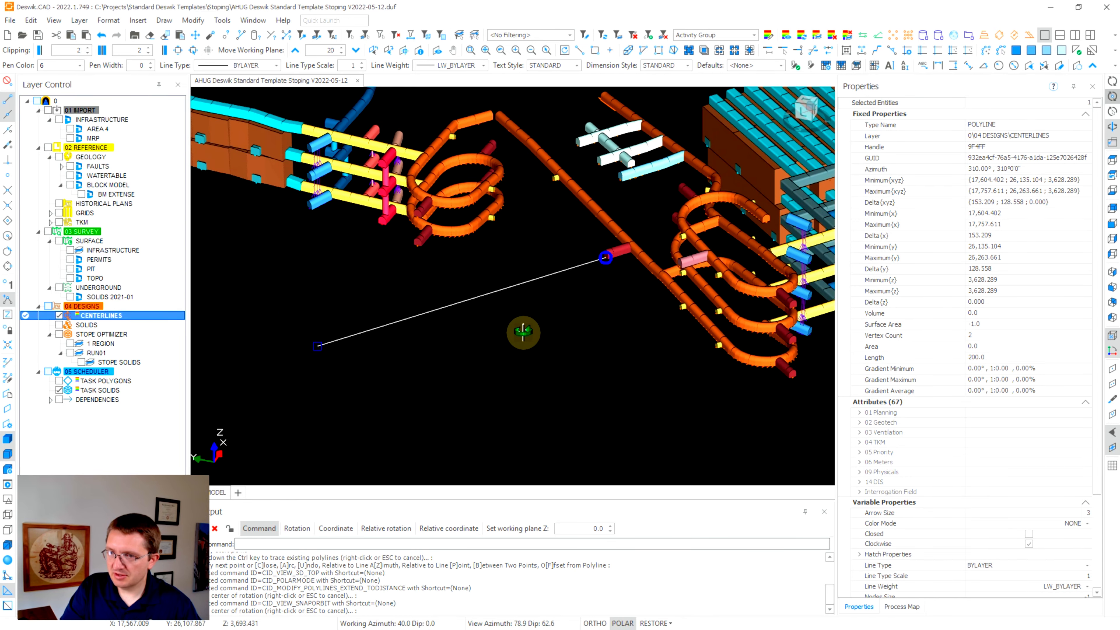
pyautogui.click(187, 22)
pyautogui.moveTo(230, 124)
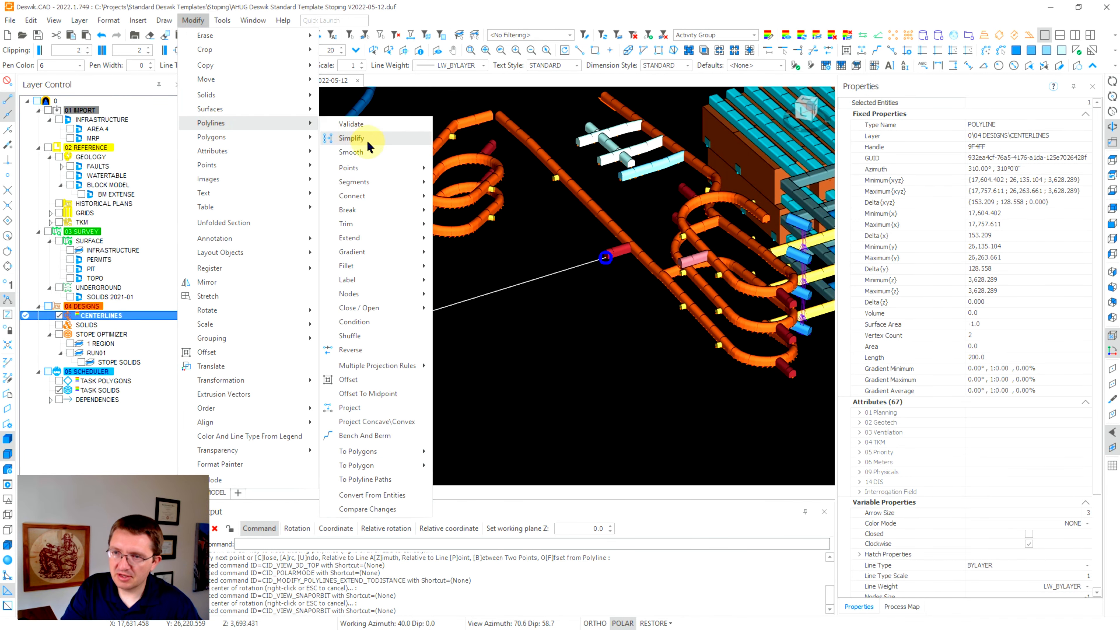
pyautogui.moveTo(374, 252)
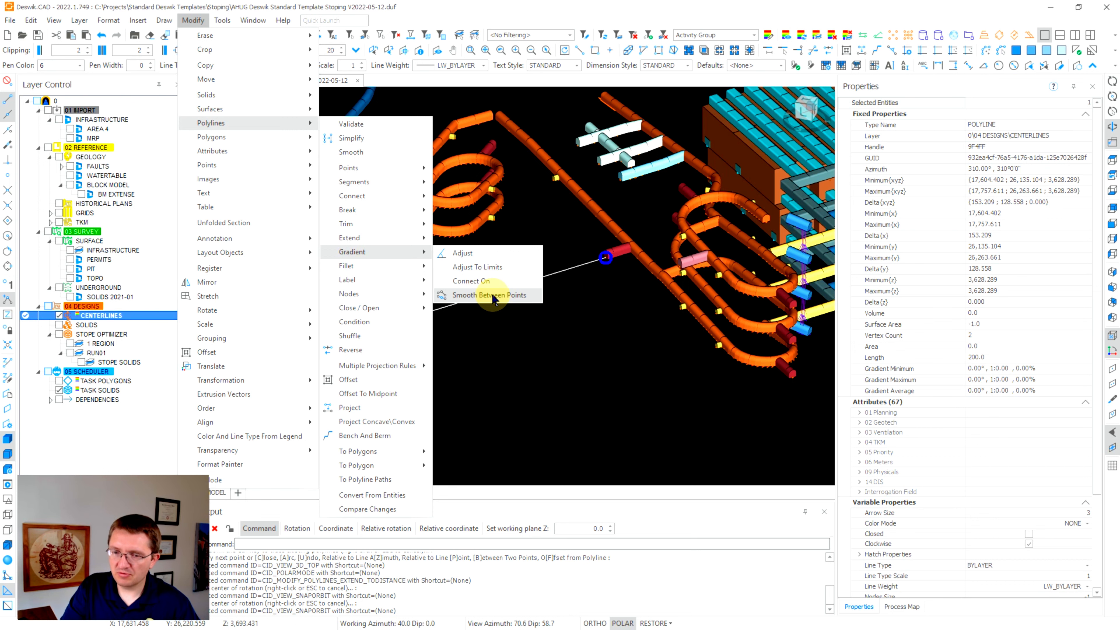
pyautogui.click(600, 316)
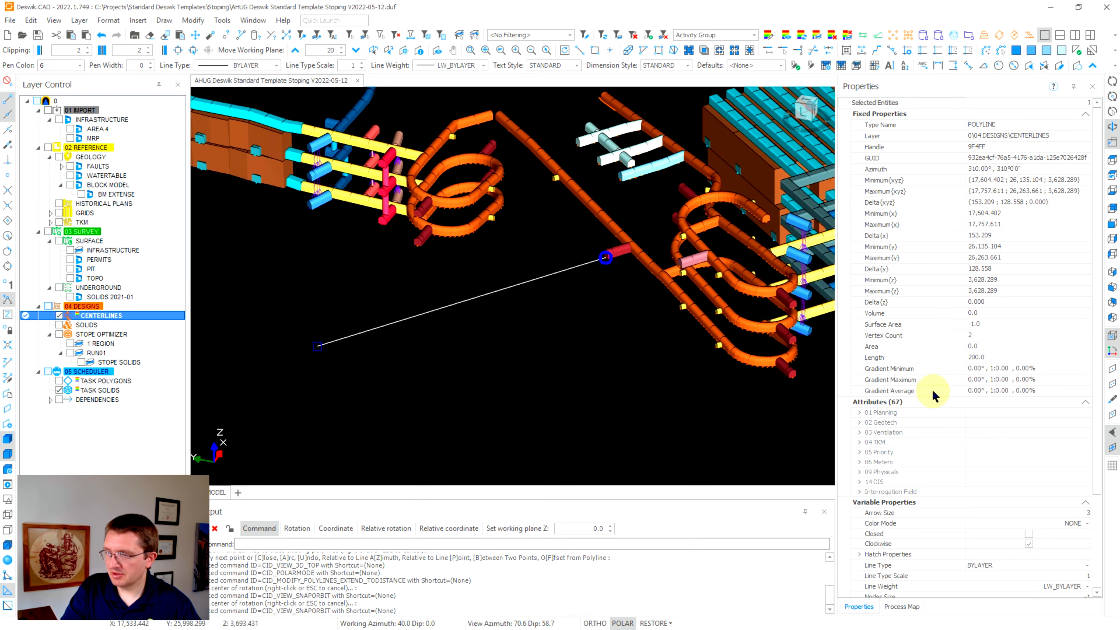
pyautogui.scroll(-4, 1027, 388)
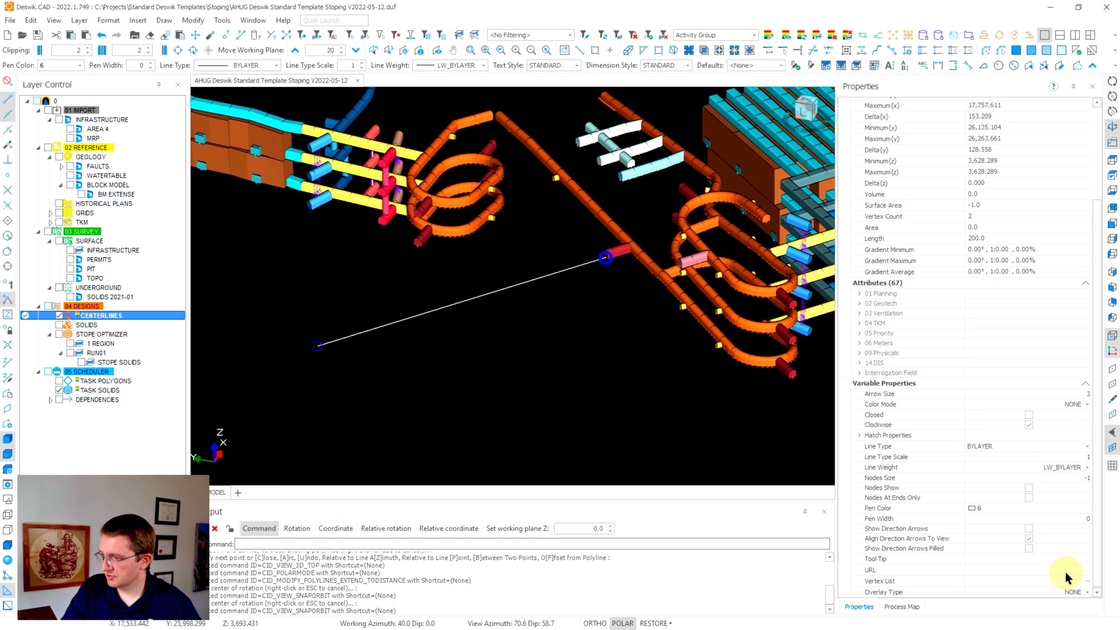
pyautogui.click(1087, 581)
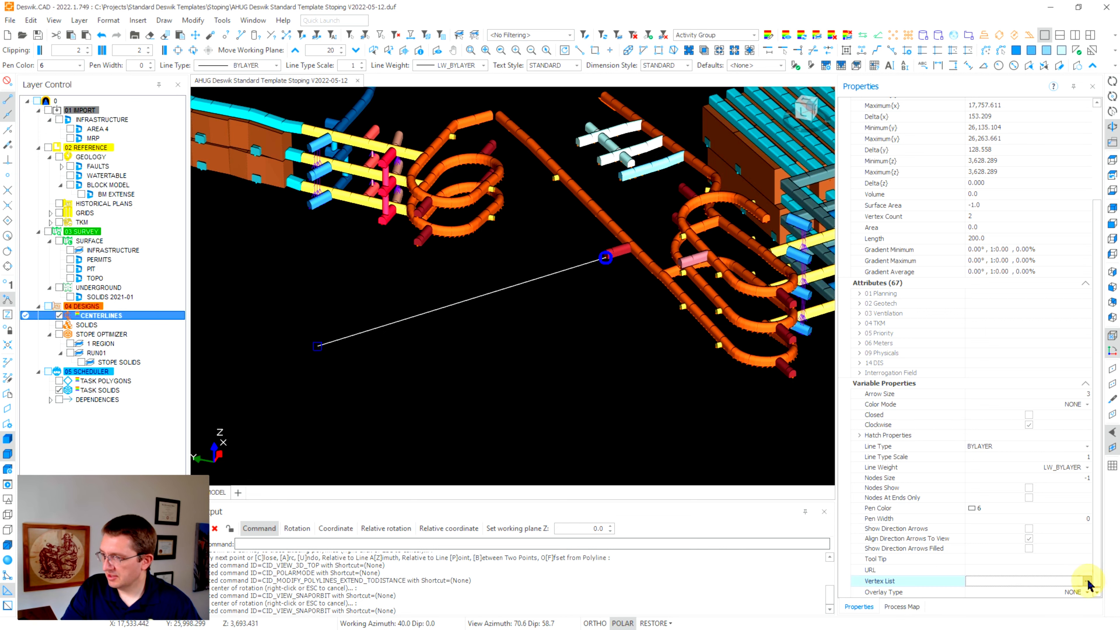
pyautogui.click(1087, 582)
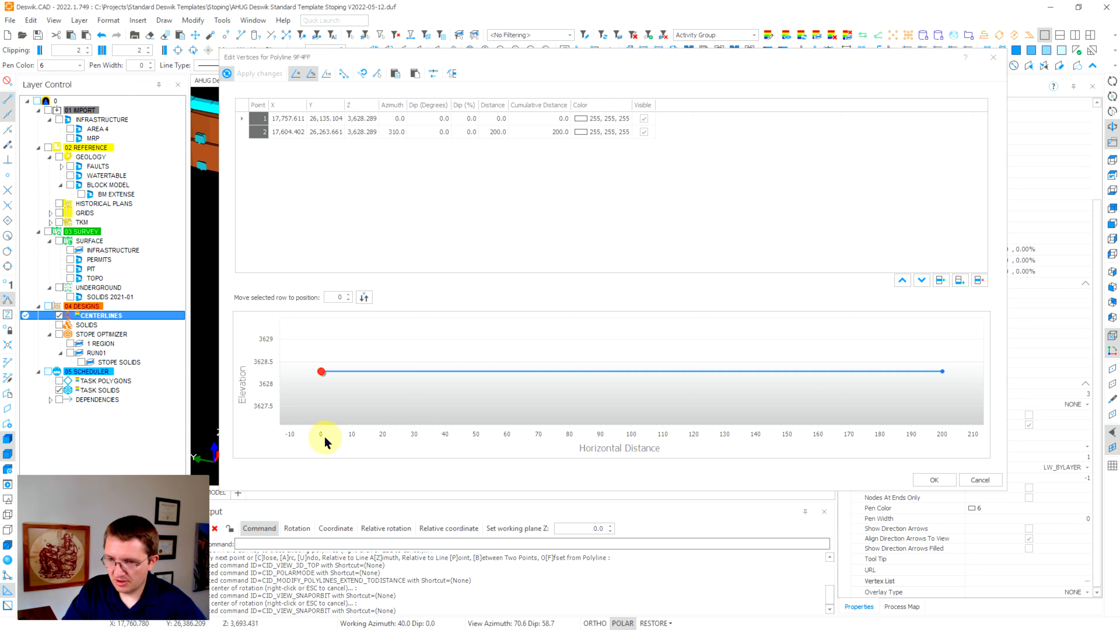
pyautogui.click(942, 421)
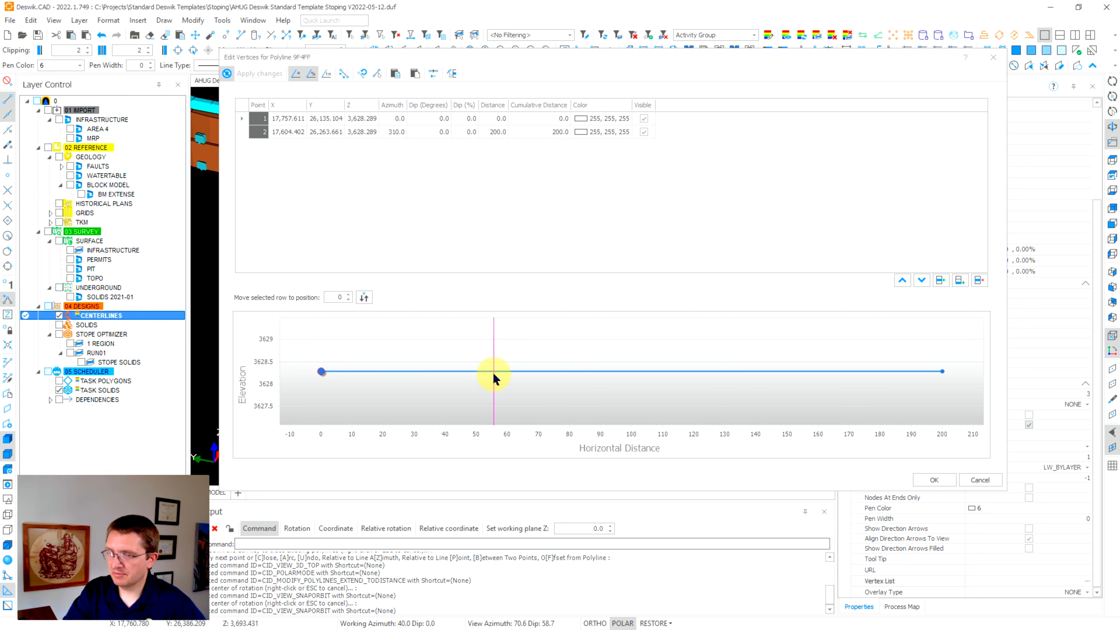
pyautogui.click(931, 480)
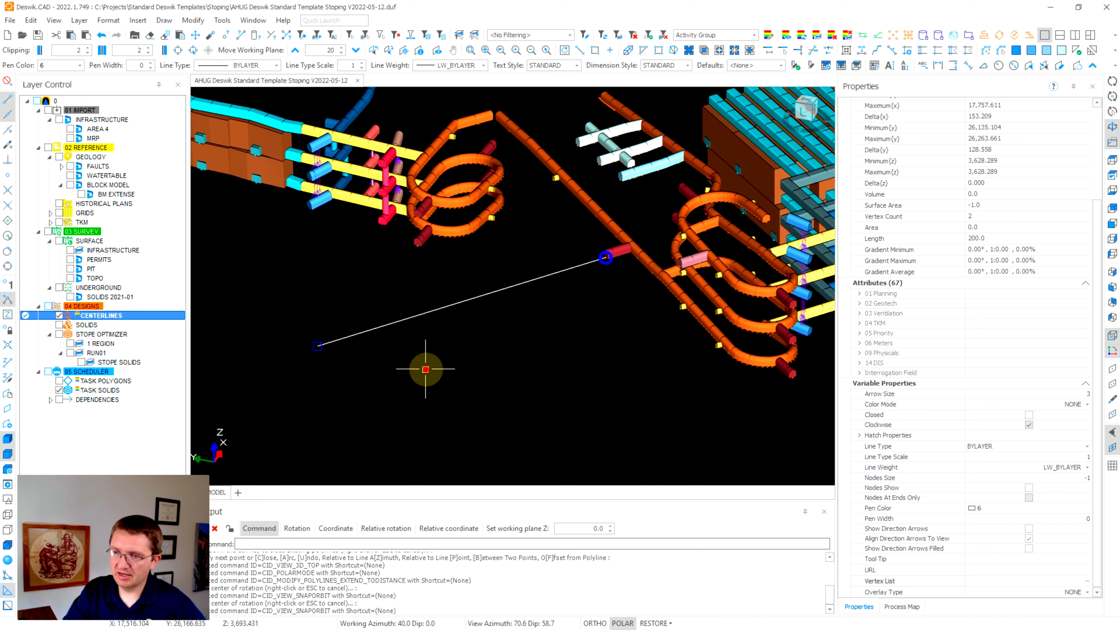
# Insert vertices at an equal distance of 10 along the centerline, raising it from 2 to 21 vertices.
pyautogui.moveTo(424, 369); pyautogui.dragTo(359, 282)
pyautogui.rightClick(374, 292)
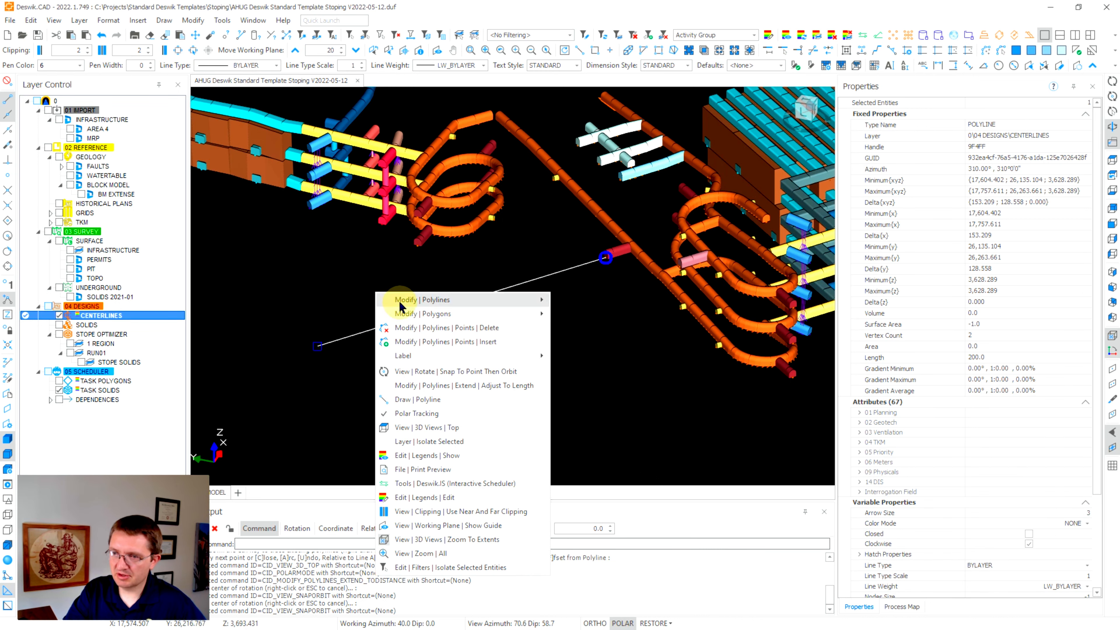
pyautogui.moveTo(411, 302)
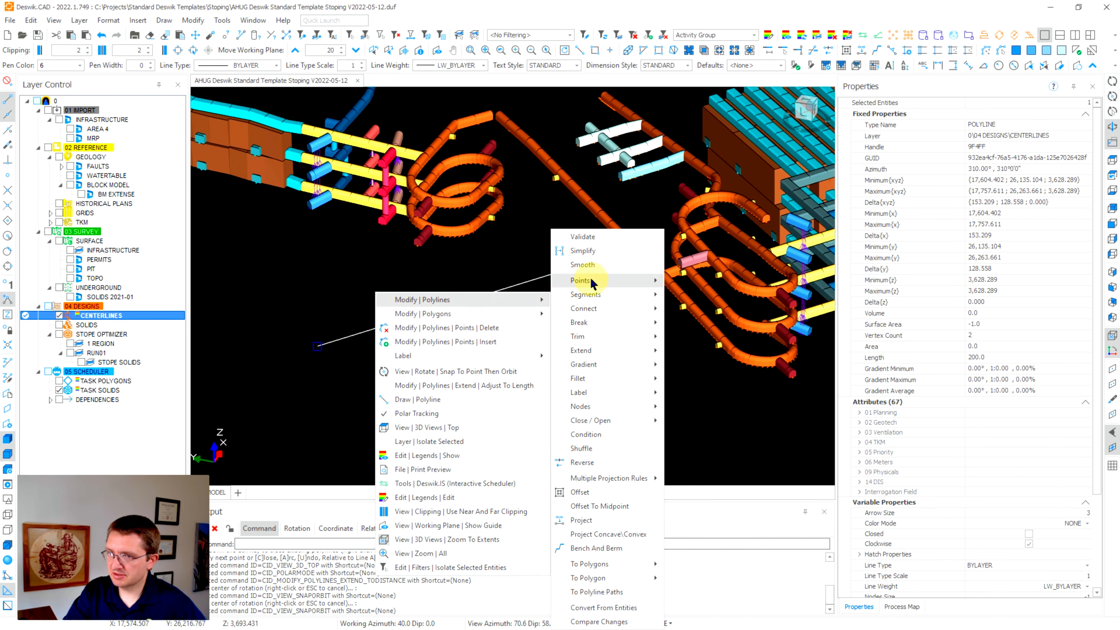
pyautogui.moveTo(581, 282)
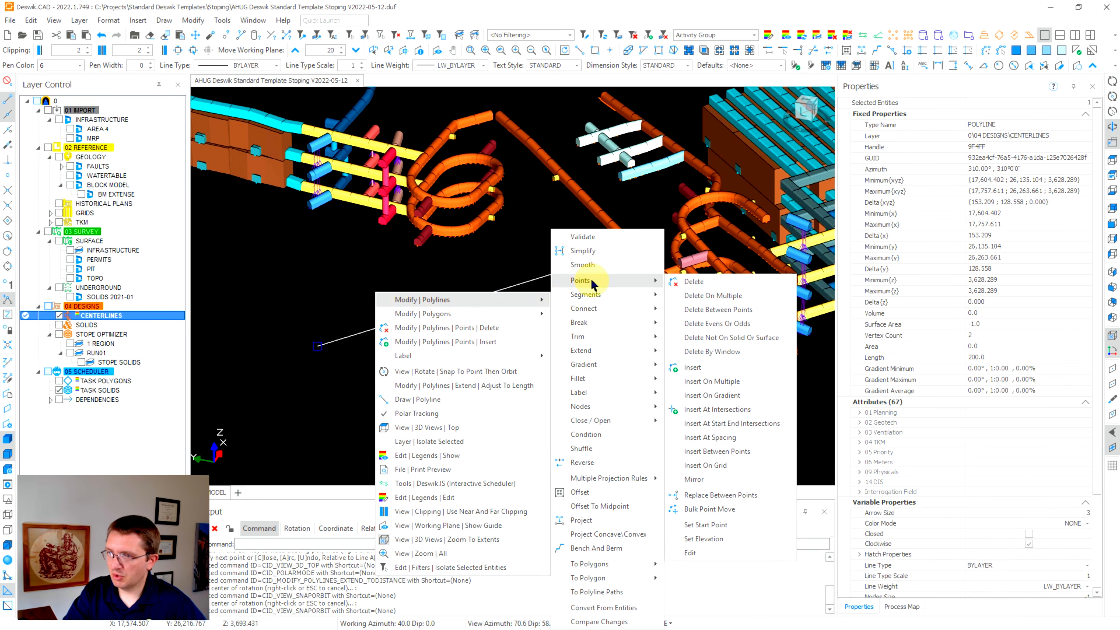
pyautogui.click(719, 438)
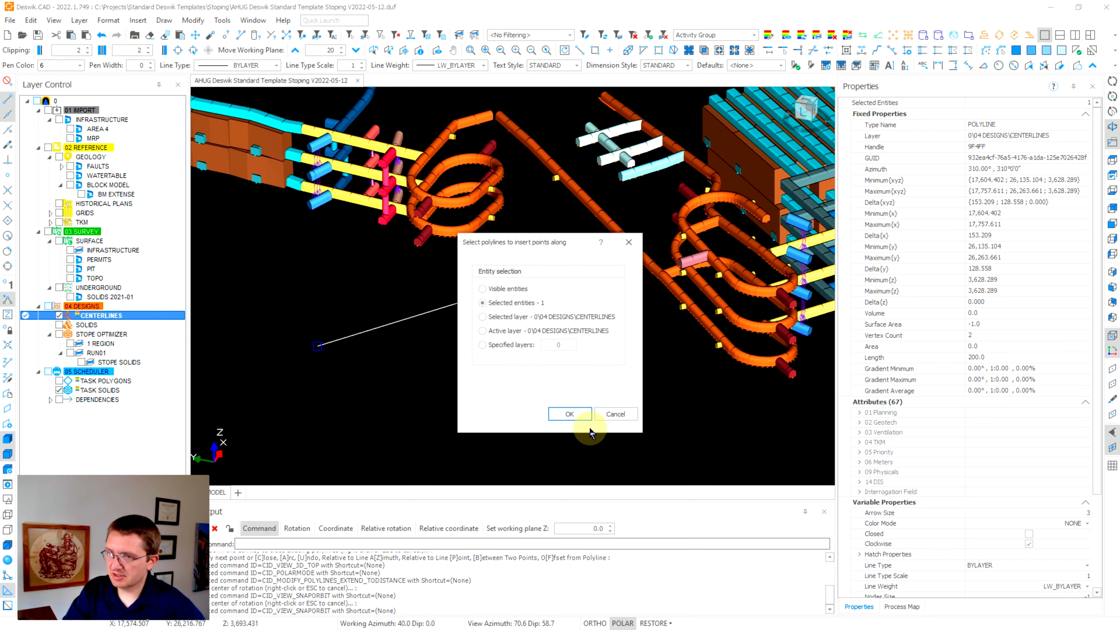
pyautogui.click(570, 415)
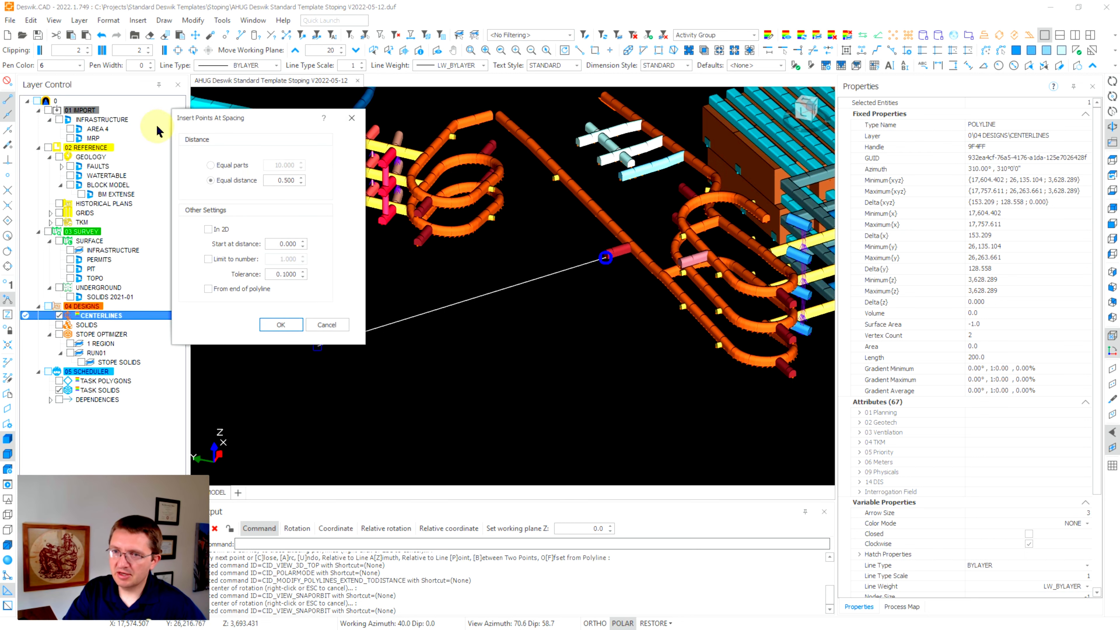
pyautogui.click(214, 181)
pyautogui.doubleClick(296, 180)
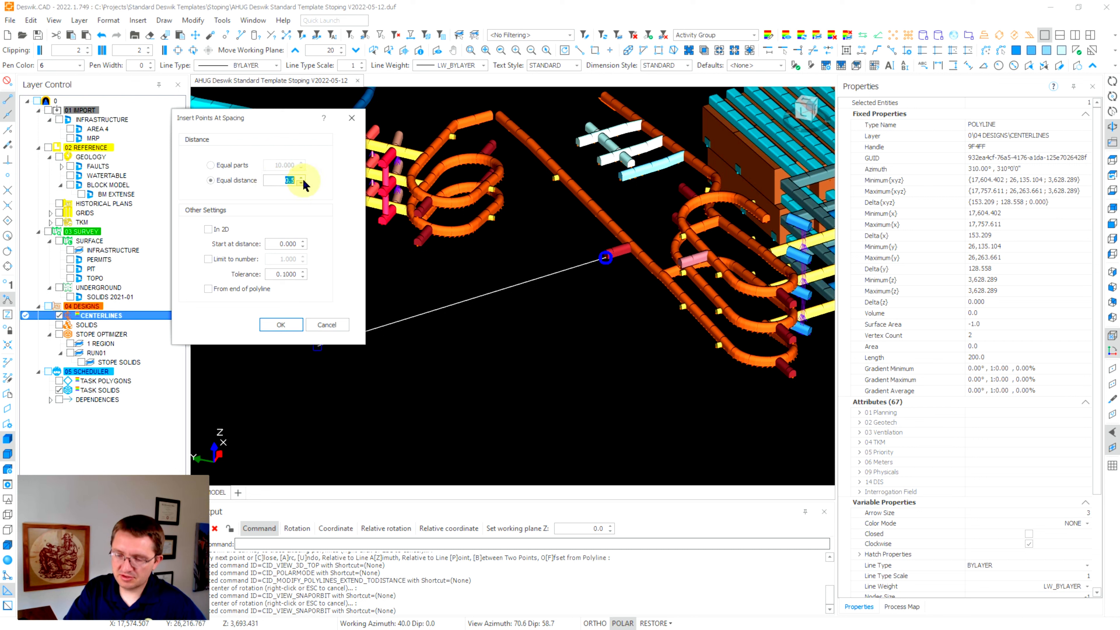
pyautogui.click(285, 326)
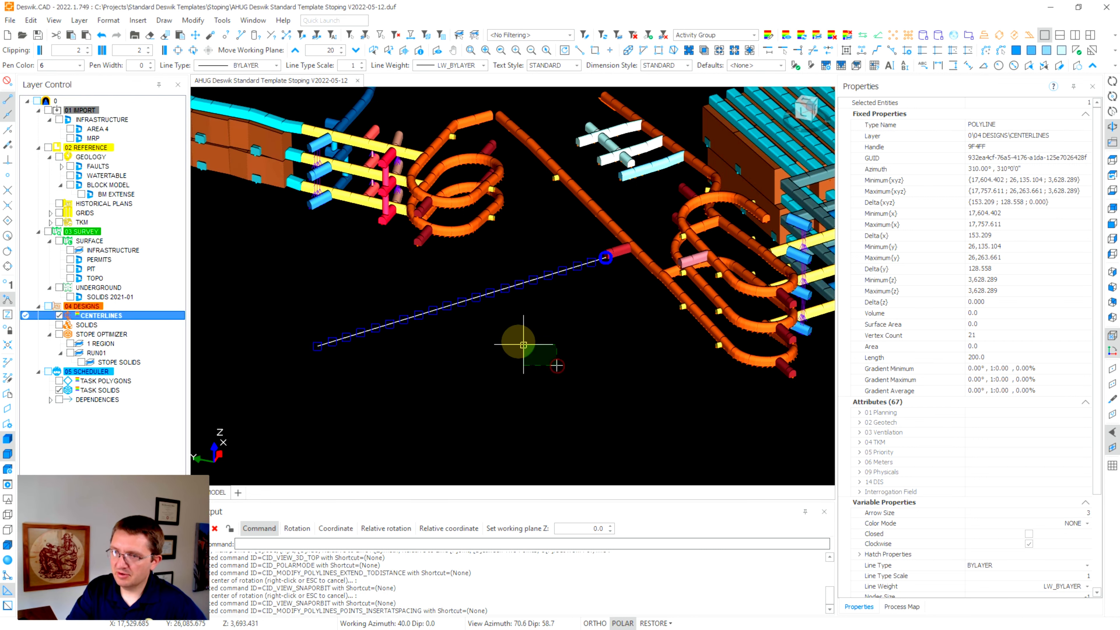
pyautogui.moveTo(523, 345); pyautogui.dragTo(509, 316)
pyautogui.moveTo(508, 312); pyautogui.dragTo(465, 270)
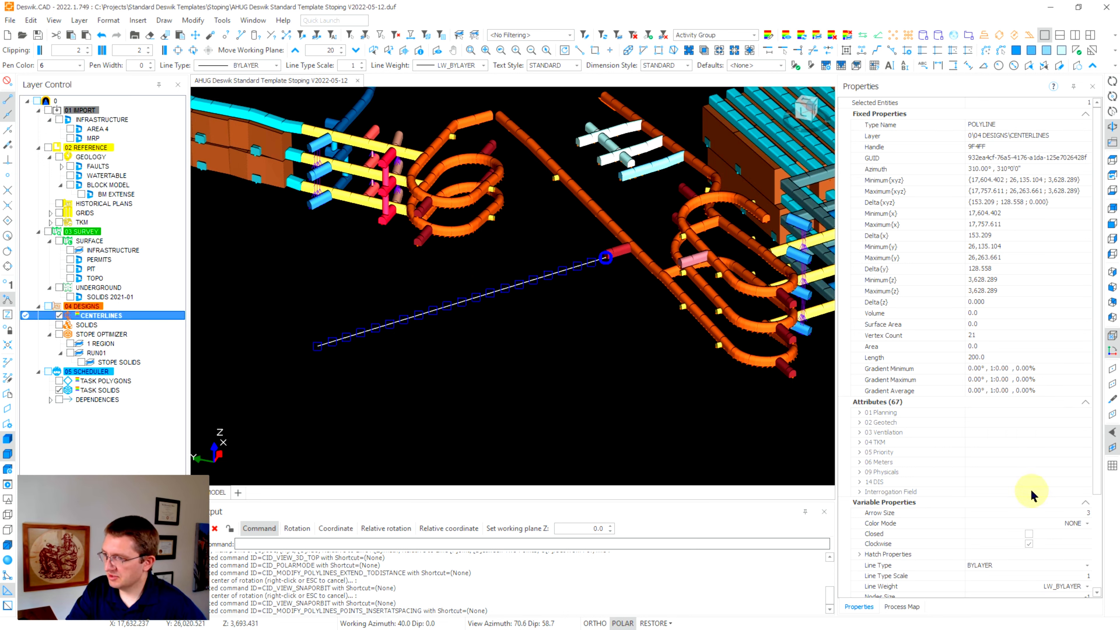
# Turn on node display for the centerline and reselect it to see its vertices.
pyautogui.scroll(-3, 1041, 500)
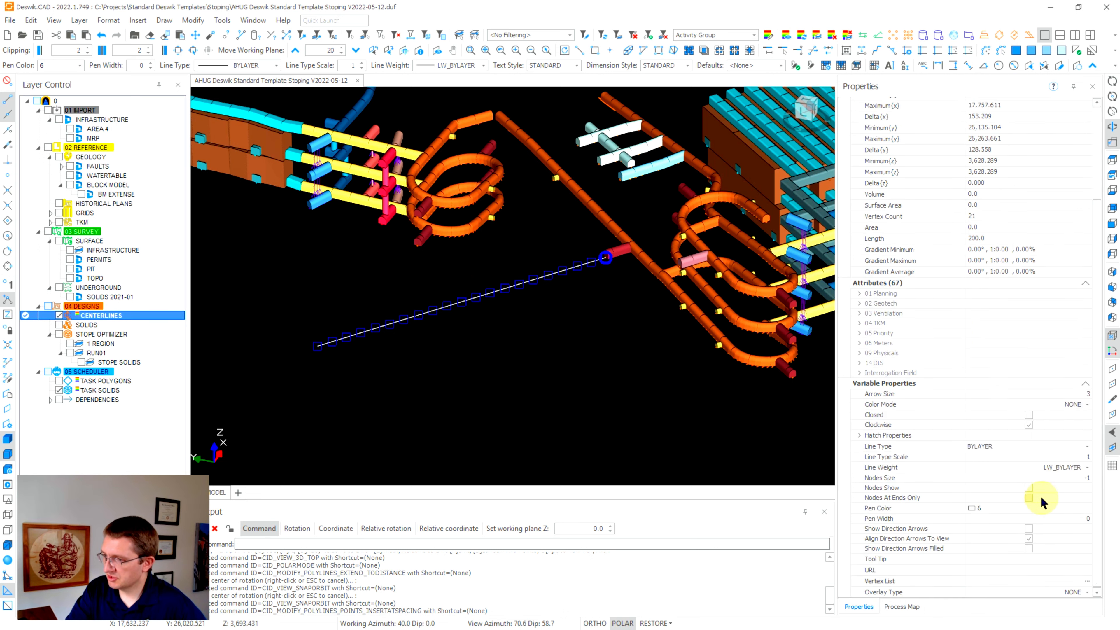
pyautogui.click(1028, 487)
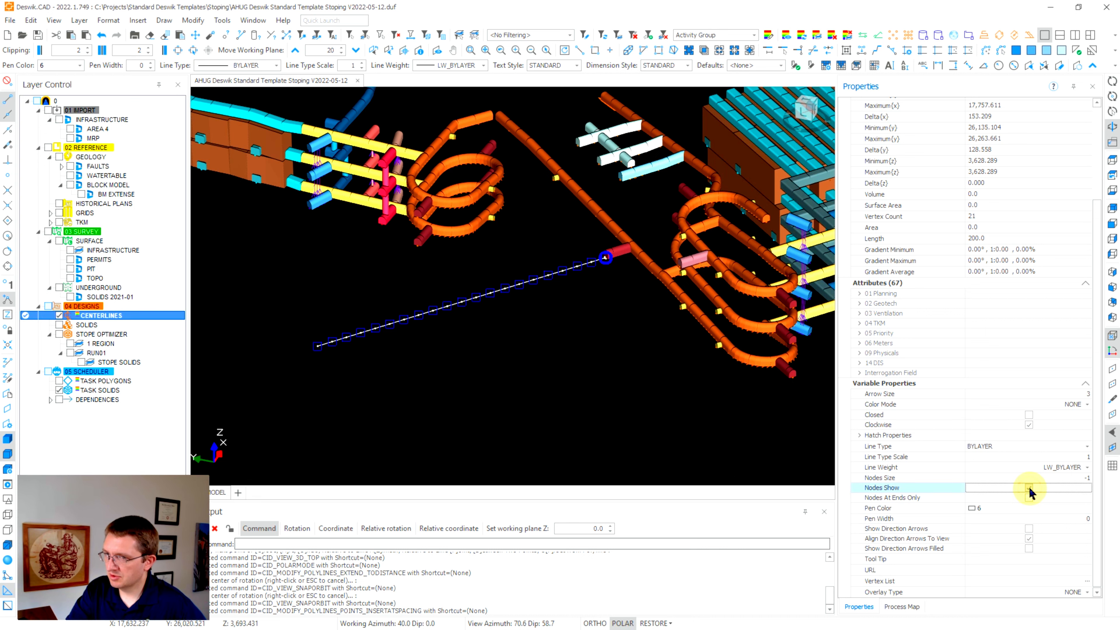
pyautogui.press('Escape')
pyautogui.scroll(4, 483, 284)
pyautogui.scroll(-3, 497, 302)
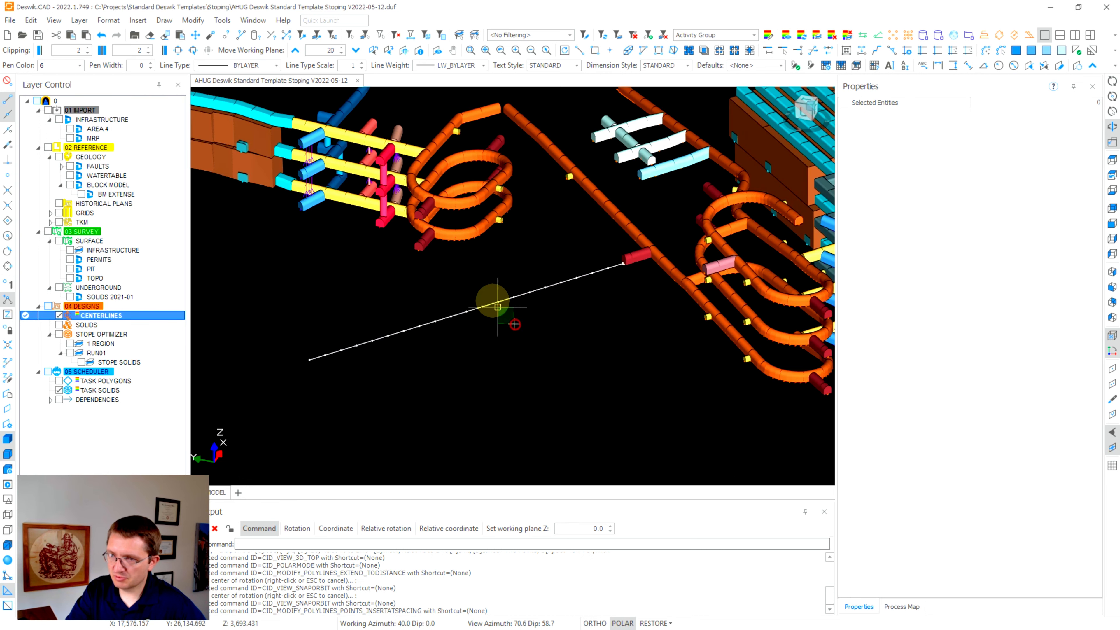
pyautogui.moveTo(513, 323); pyautogui.dragTo(479, 285)
# Turn on direction arrows along the polyline and reselect it to show its properties.
pyautogui.scroll(-3, 1049, 538)
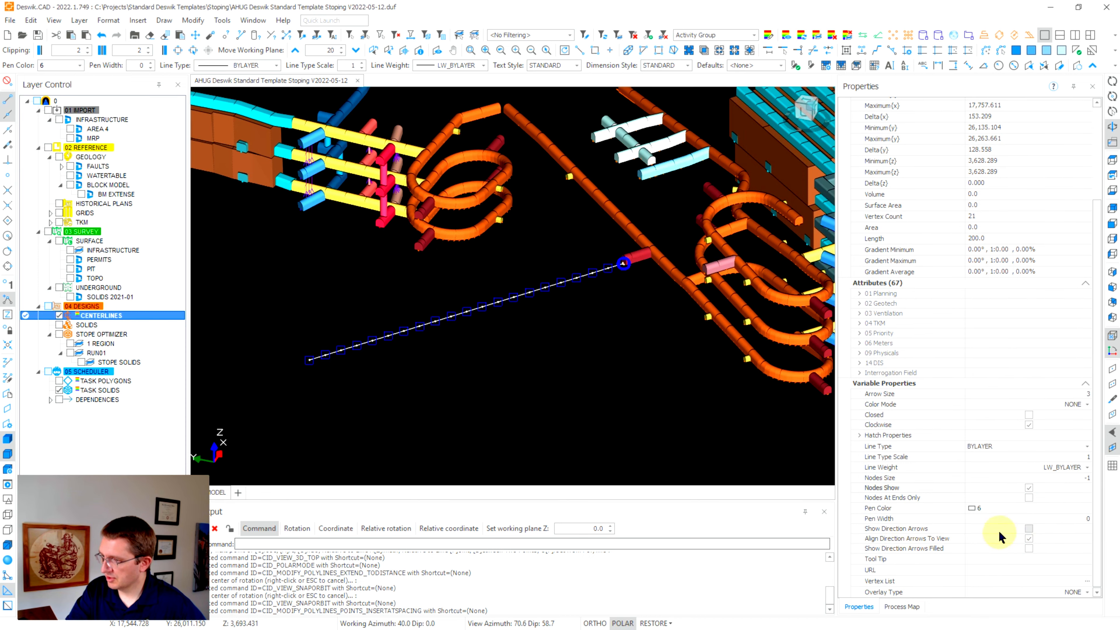
pyautogui.click(1027, 533)
pyautogui.press('Escape')
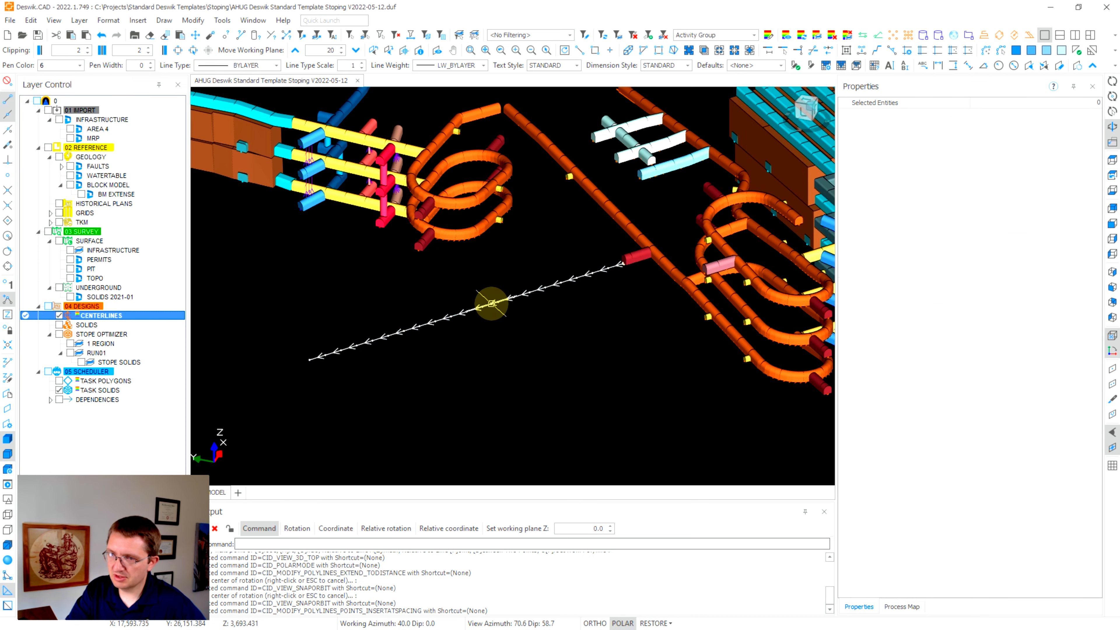
pyautogui.scroll(3, 492, 304)
pyautogui.scroll(-3, 524, 326)
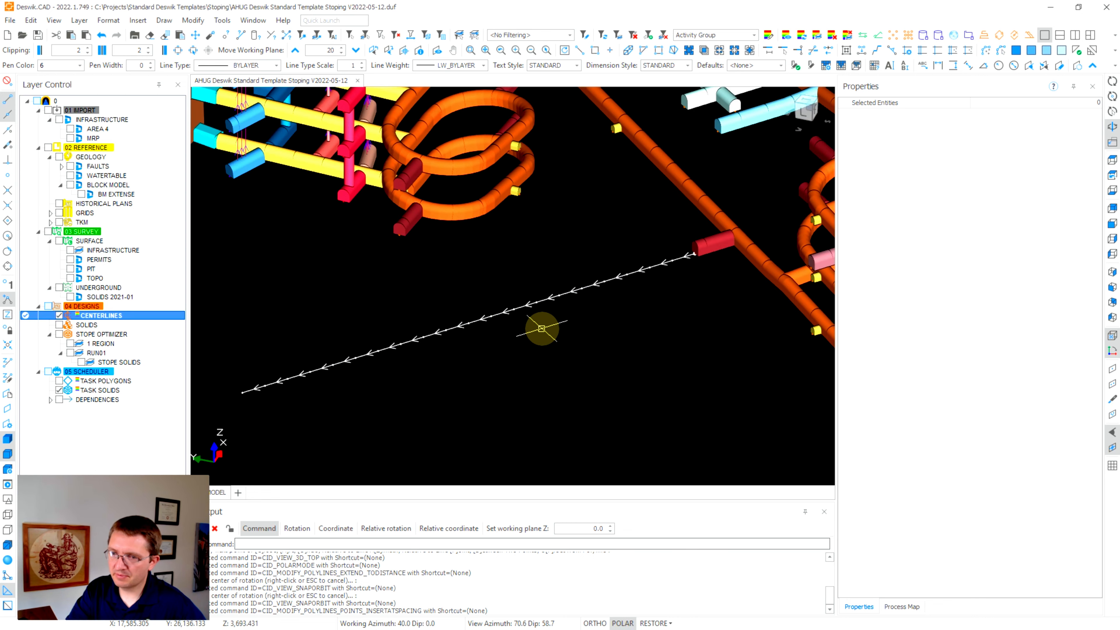
pyautogui.moveTo(546, 362); pyautogui.dragTo(441, 276)
pyautogui.scroll(-5, 1040, 436)
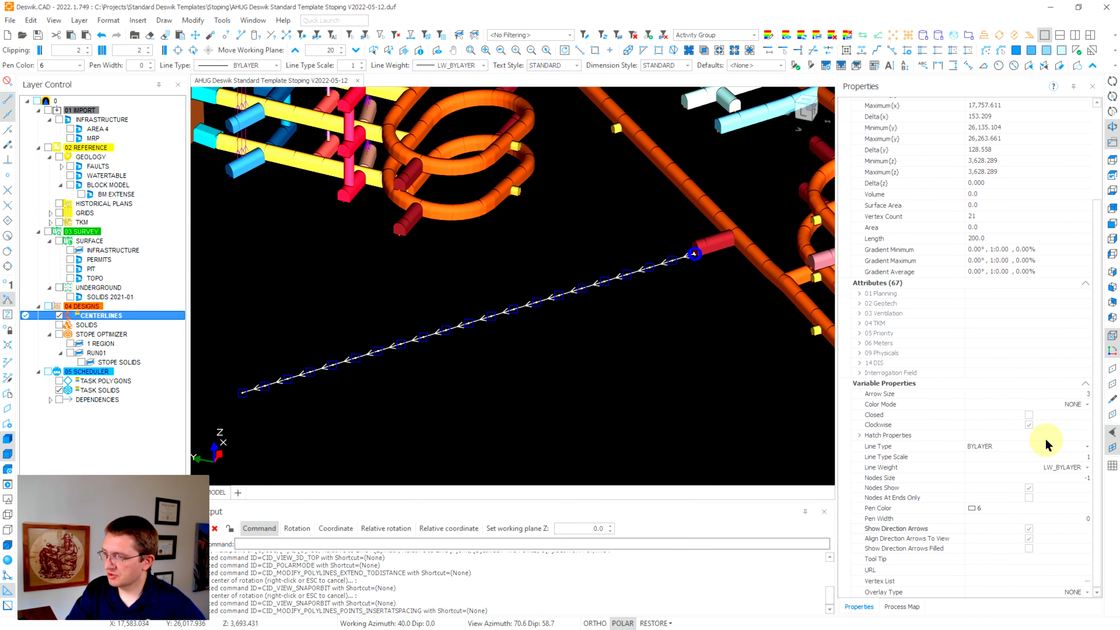
# Open the Edit Vertices dialog from Vertex List and move and narrow it beside the 3D view.
pyautogui.click(1087, 582)
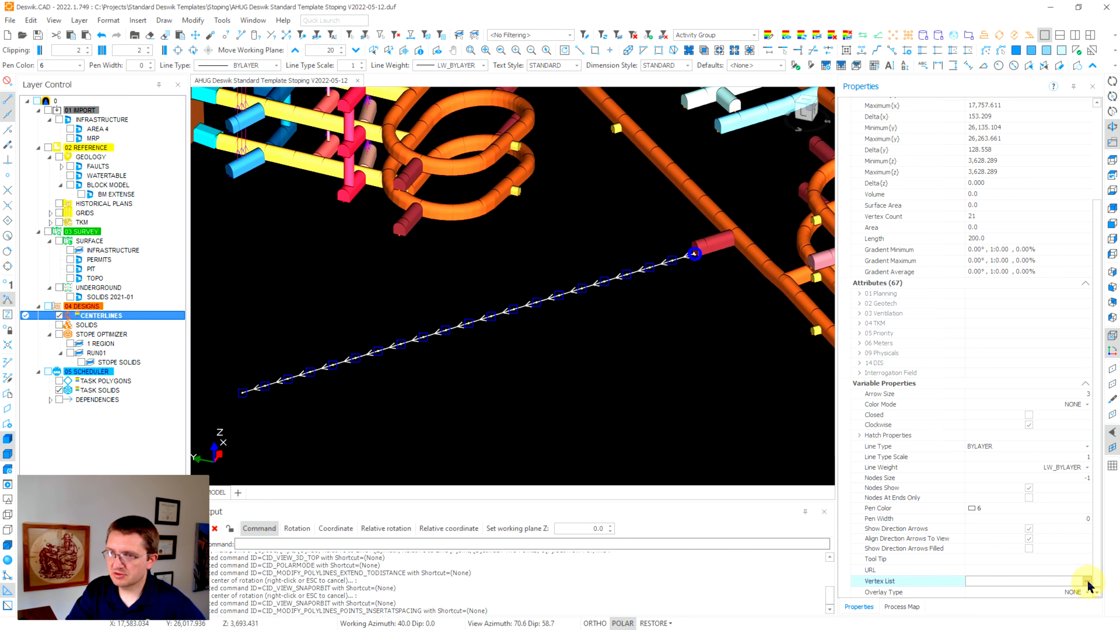
pyautogui.moveTo(353, 372)
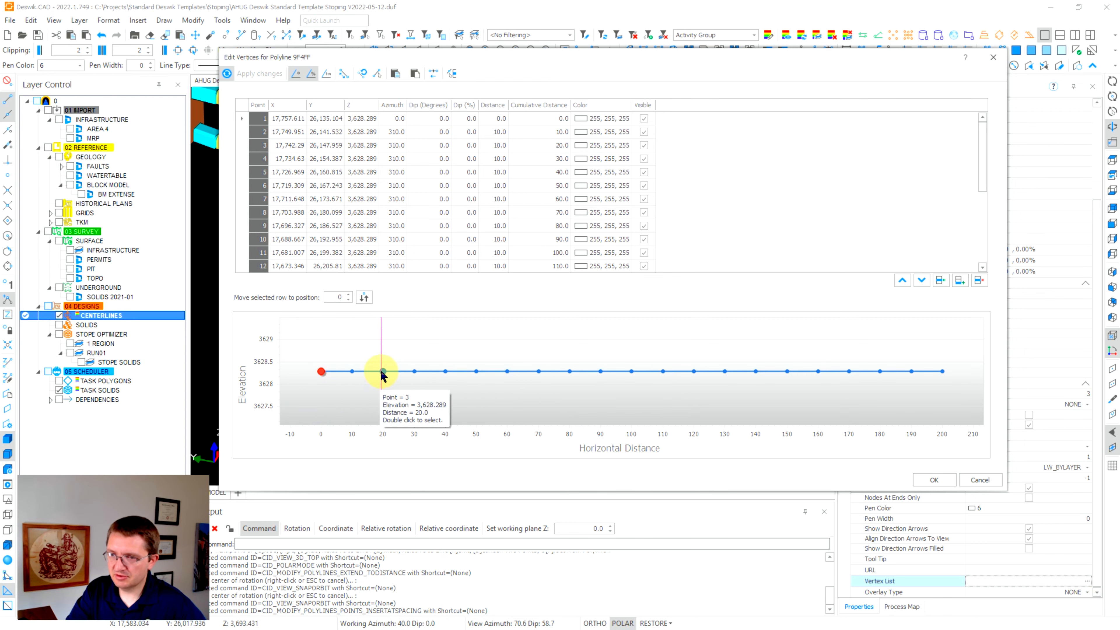
pyautogui.moveTo(416, 374)
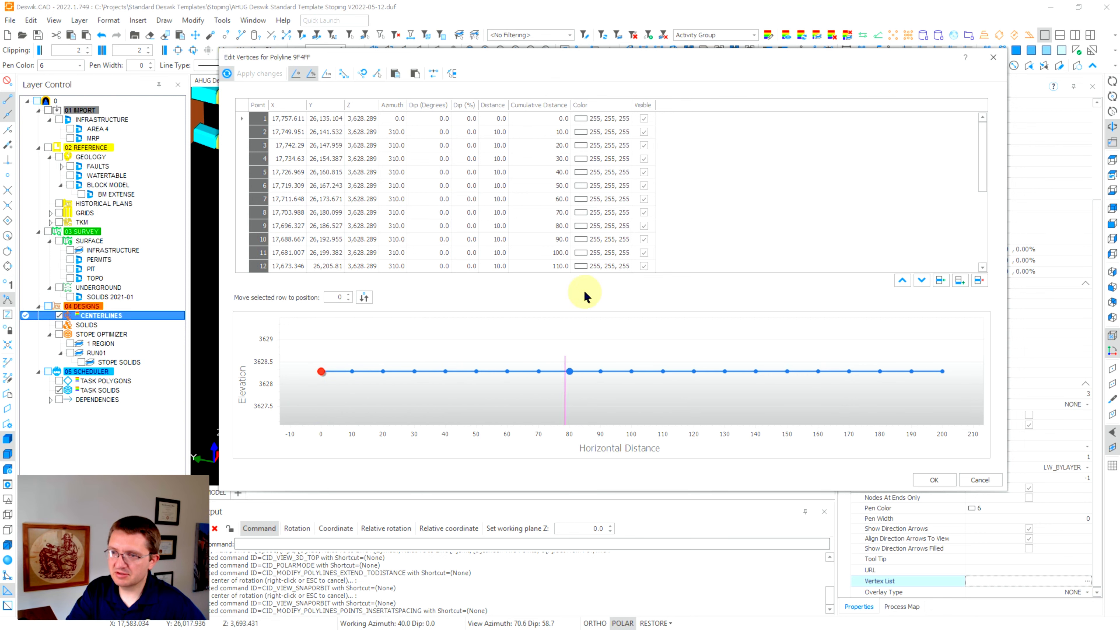
pyautogui.moveTo(614, 66); pyautogui.dragTo(706, 180)
pyautogui.moveTo(320, 167); pyautogui.dragTo(700, 200)
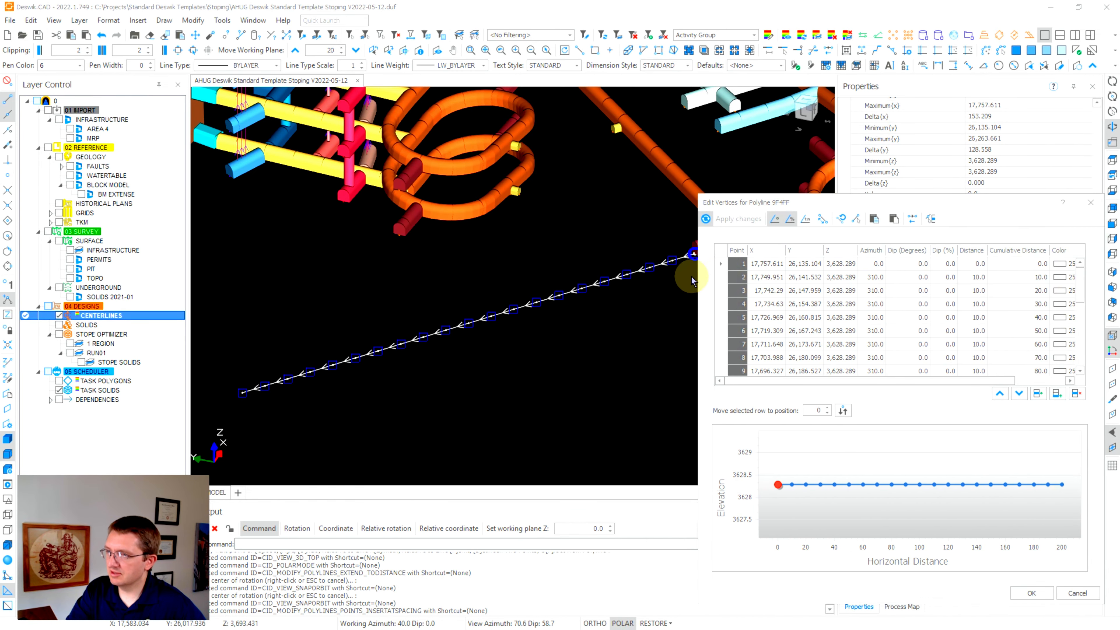
# Select points 2, 3, 4 and 7 in the vertex table to locate them on the line.
pyautogui.click(720, 277)
pyautogui.click(720, 290)
pyautogui.click(721, 304)
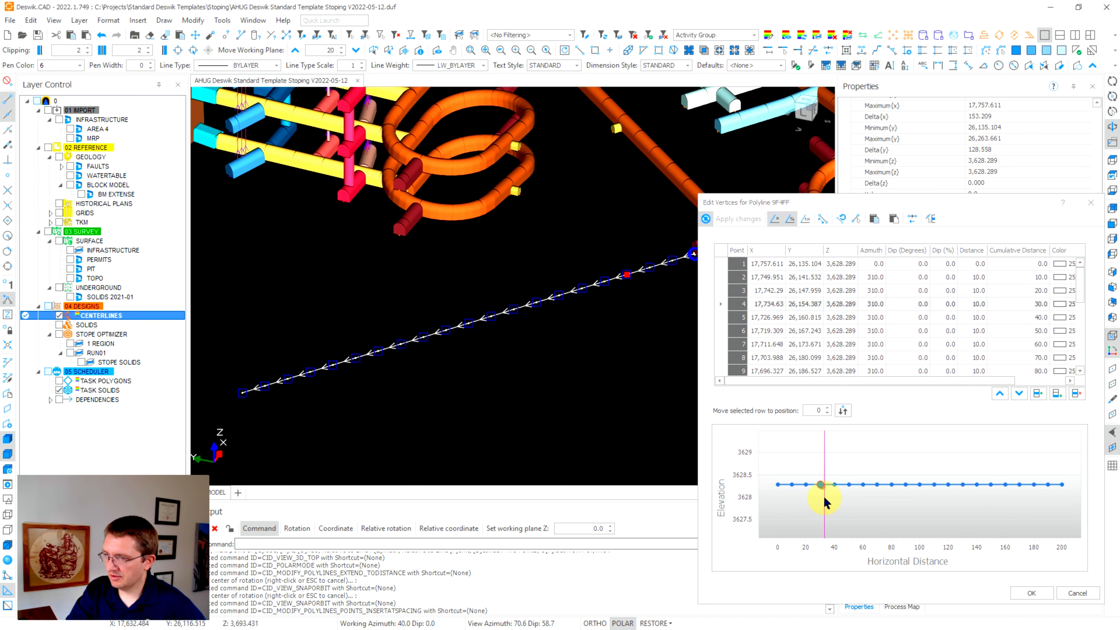
pyautogui.click(753, 344)
pyautogui.moveTo(931, 206); pyautogui.dragTo(874, 104)
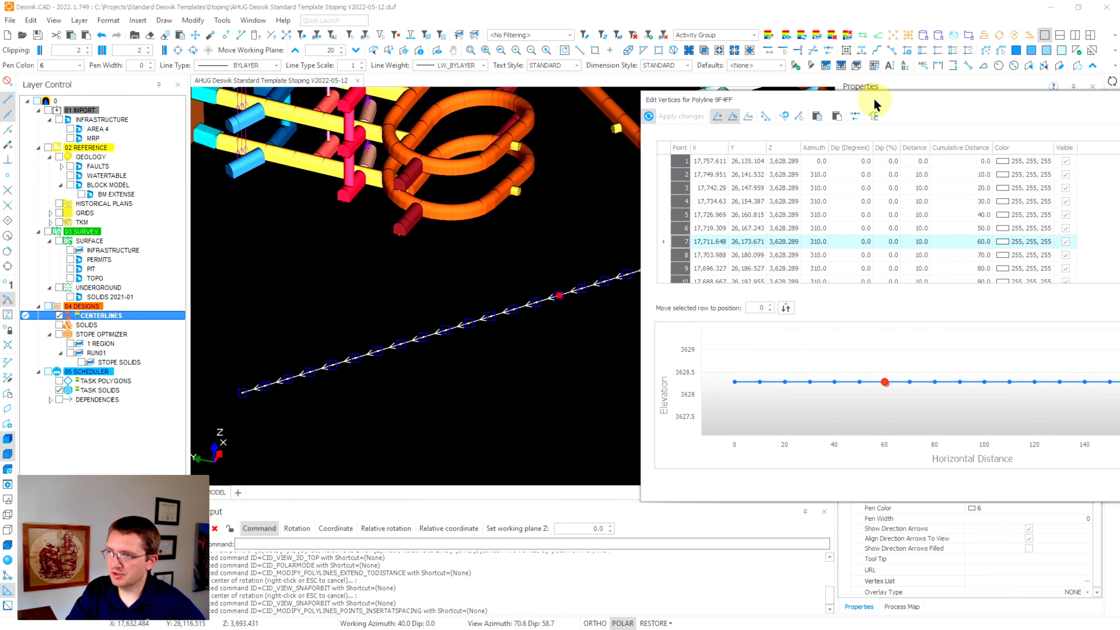
# Step through points 1 to 4 in the vertex table to locate them on the centerline.
pyautogui.click(664, 161)
pyautogui.click(666, 174)
pyautogui.click(665, 188)
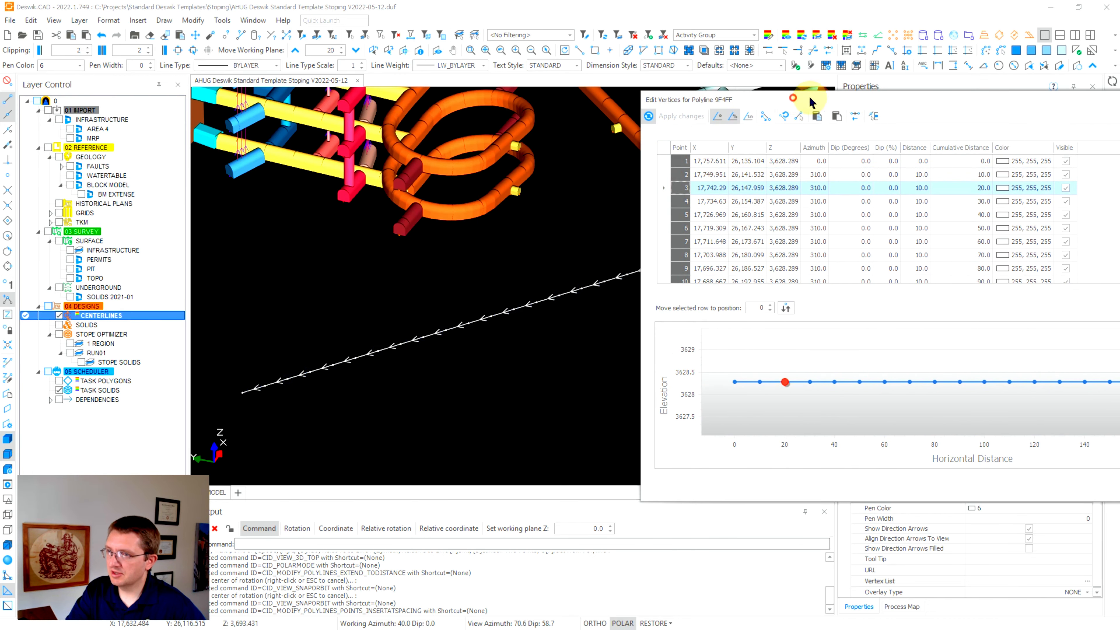
pyautogui.moveTo(810, 102); pyautogui.dragTo(856, 89)
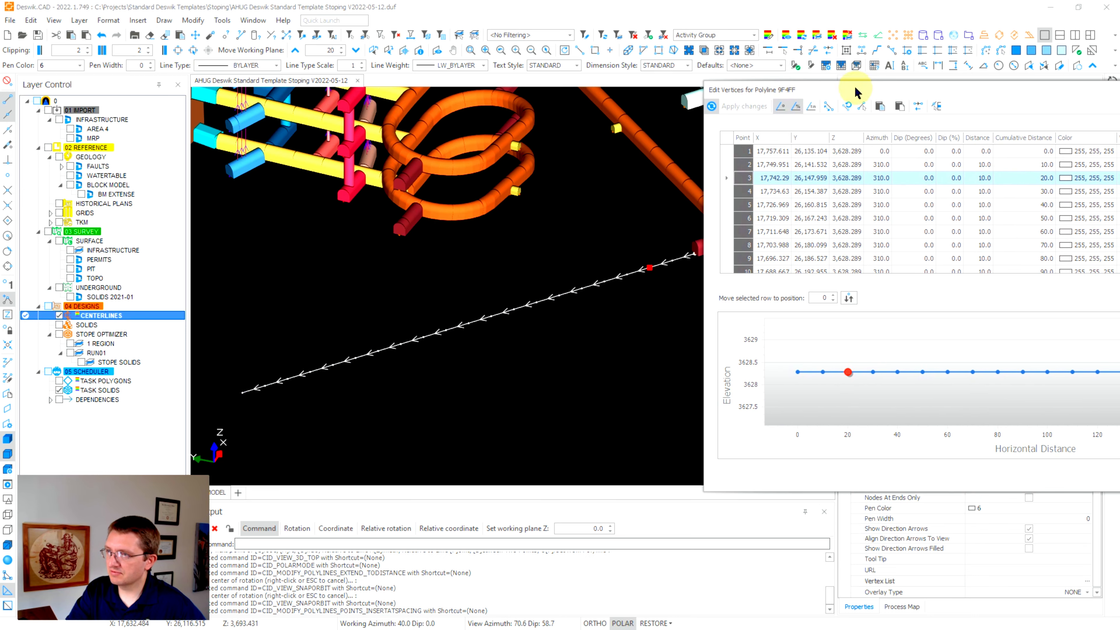
pyautogui.click(723, 152)
pyautogui.click(723, 163)
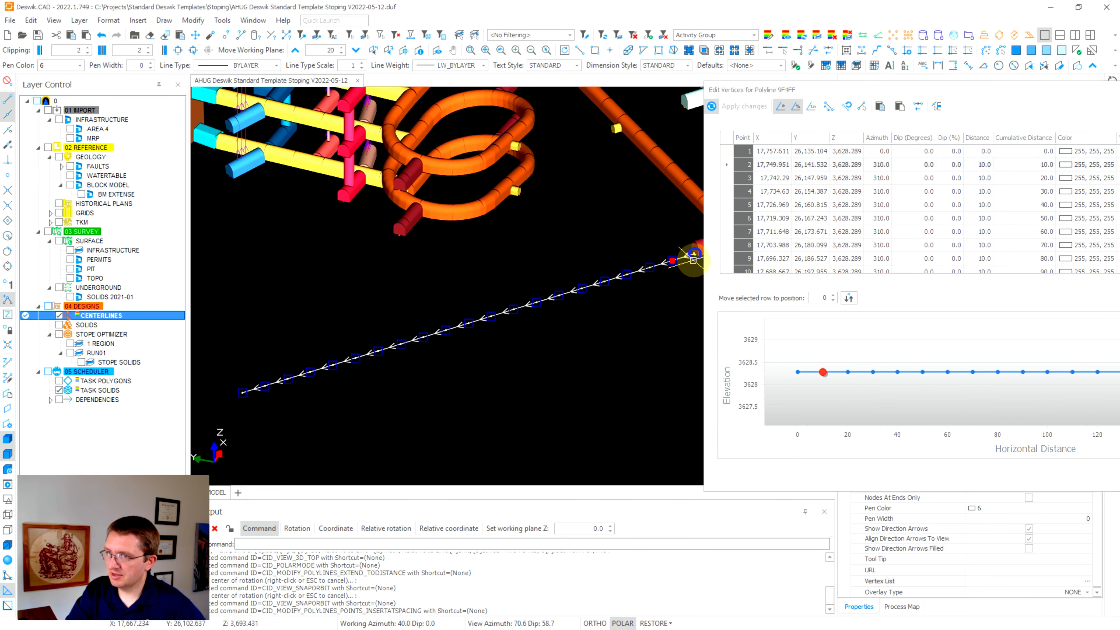
pyautogui.click(727, 178)
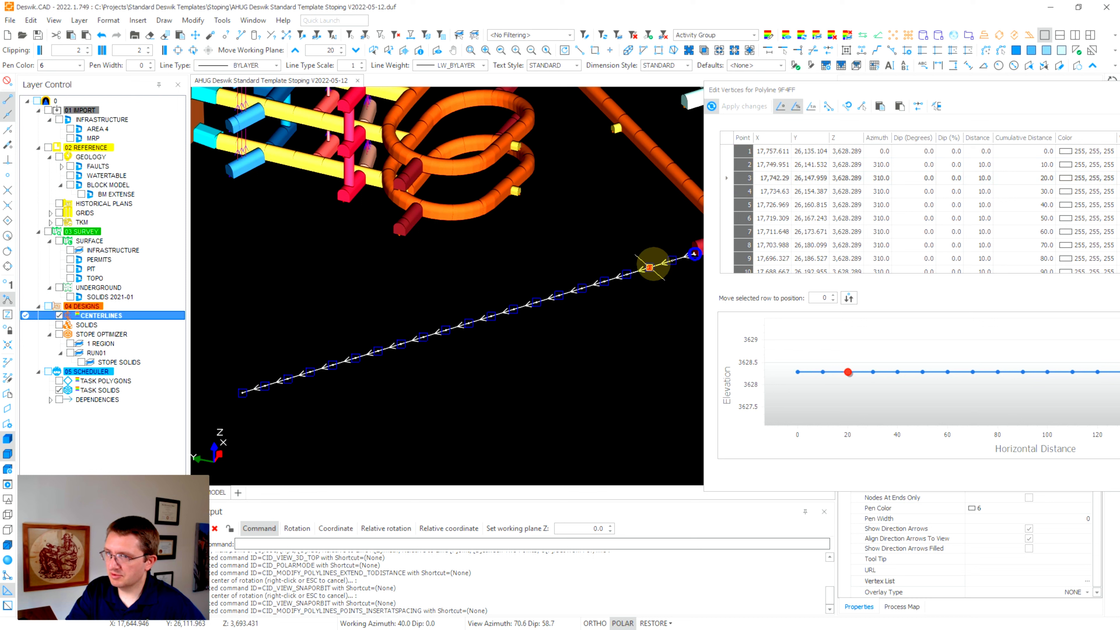
pyautogui.click(729, 192)
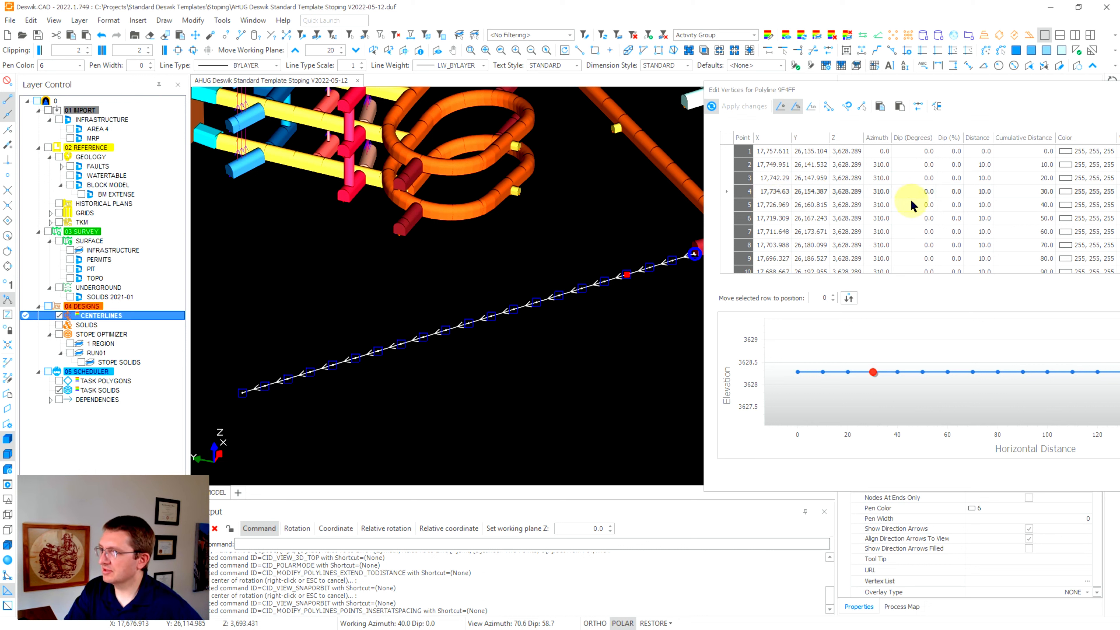
# Set a -12% dip on points 5, 6, 7 and 8.
pyautogui.click(949, 205)
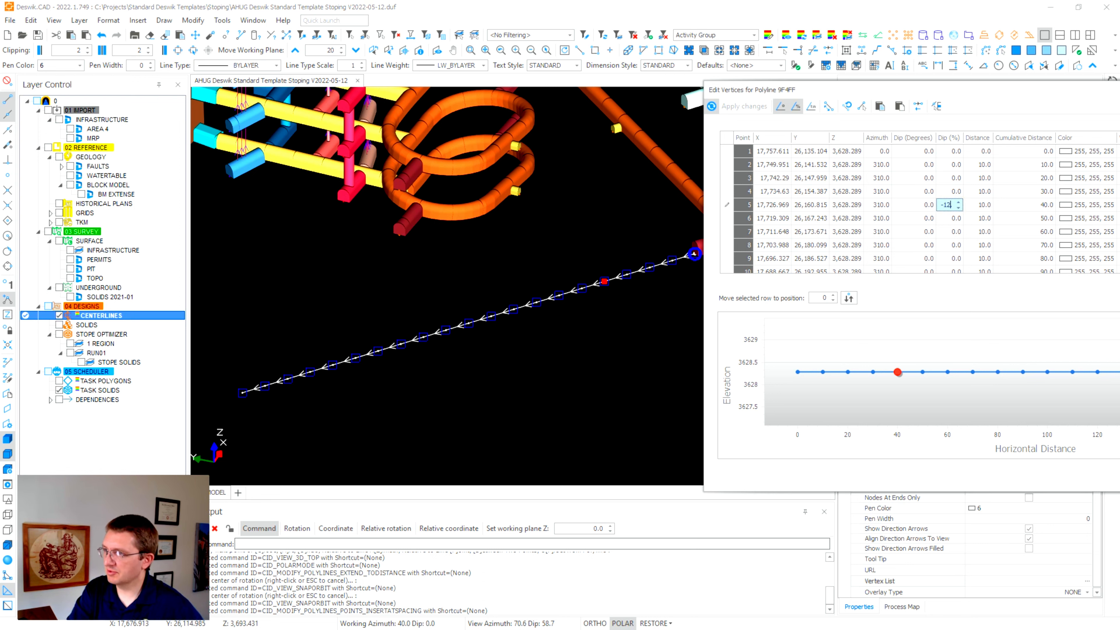
pyautogui.press('Return')
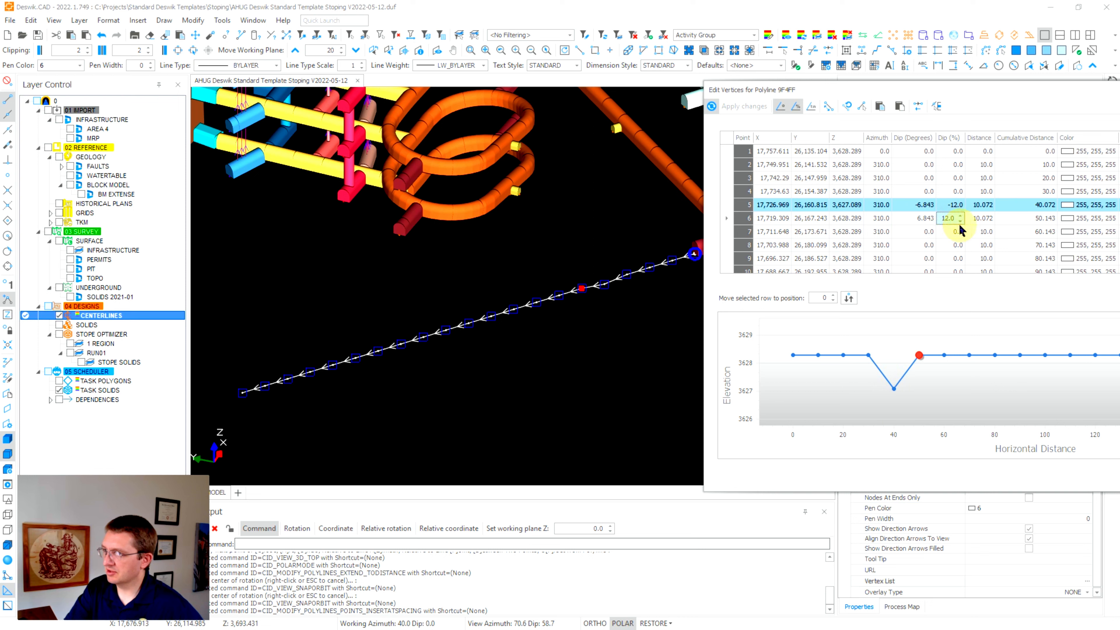
pyautogui.write('-12')
pyautogui.press('Return')
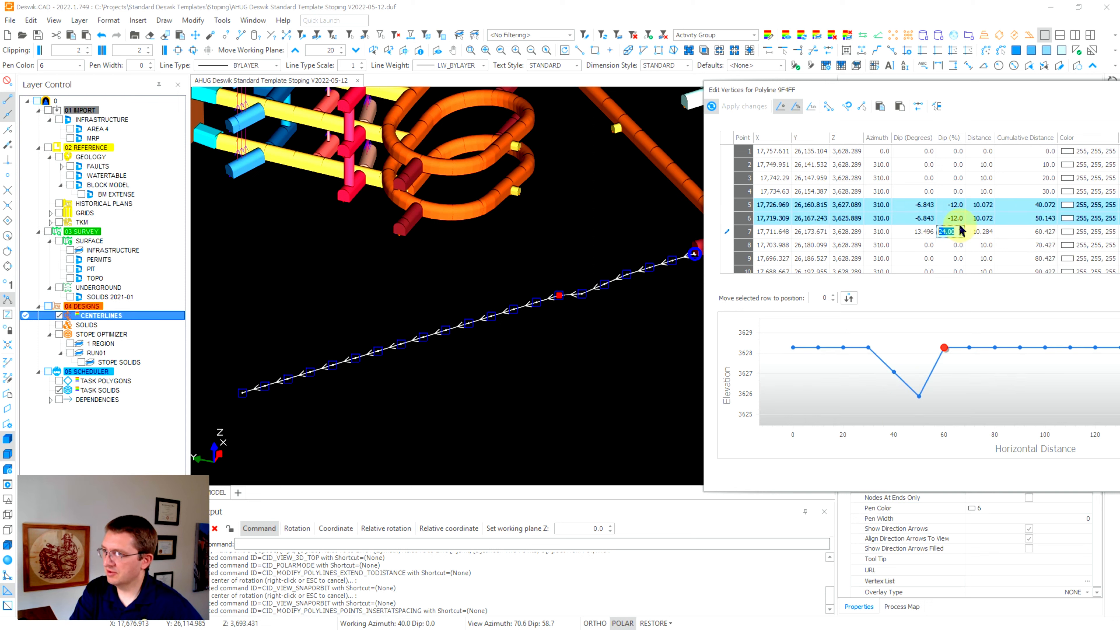
pyautogui.press('Return')
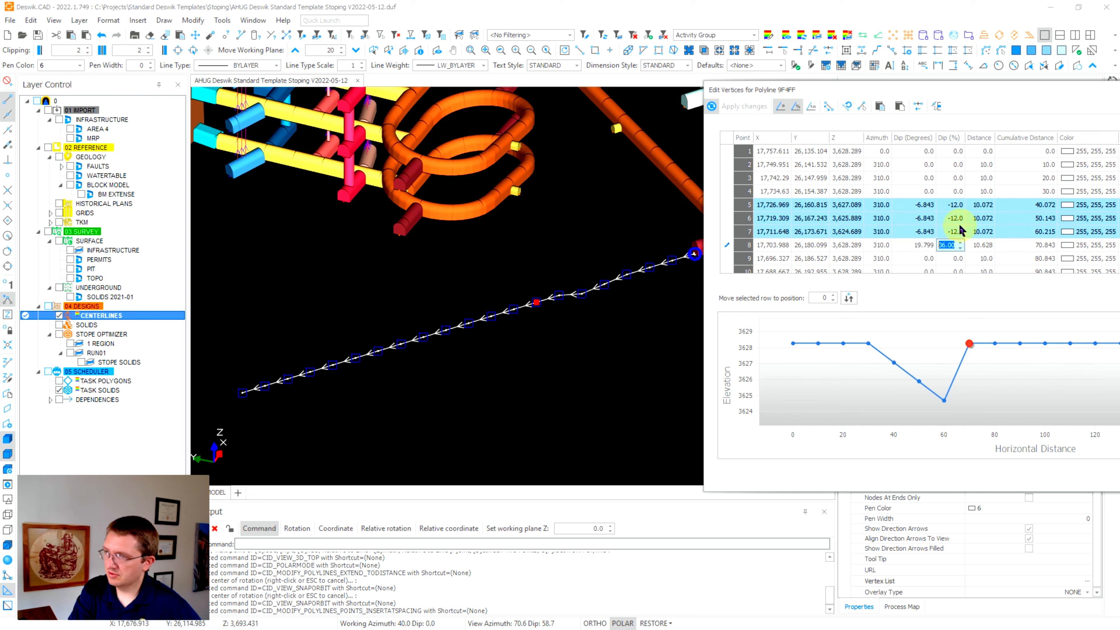
pyautogui.click(958, 193)
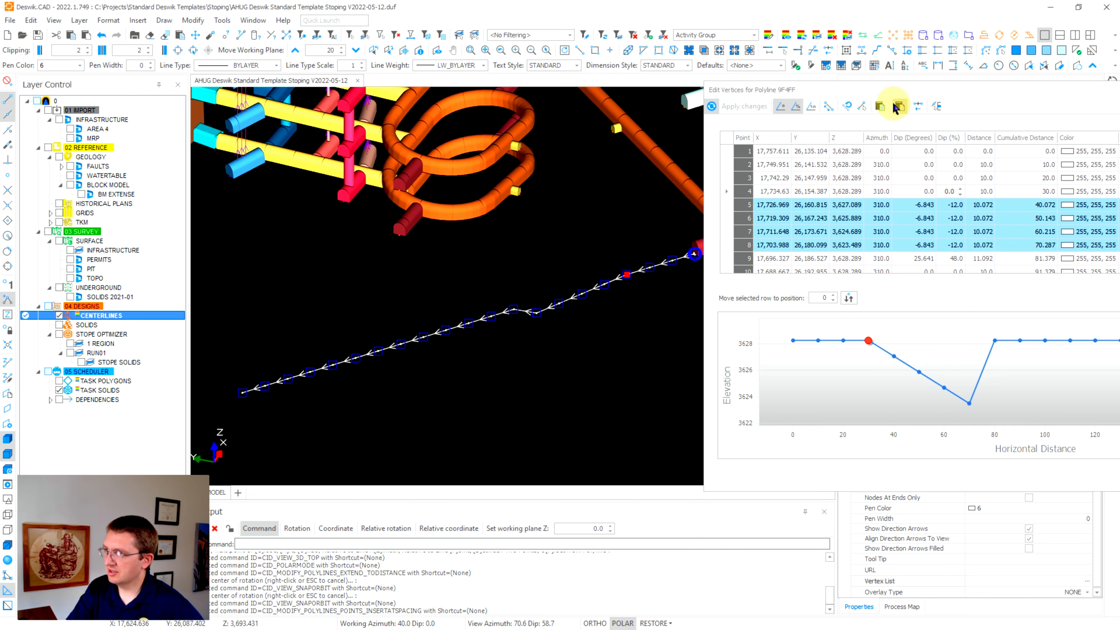
# Reposition the vertex editor and orbit the model to view the descending centerline.
pyautogui.moveTo(904, 90); pyautogui.dragTo(778, 351)
pyautogui.click(1112, 96)
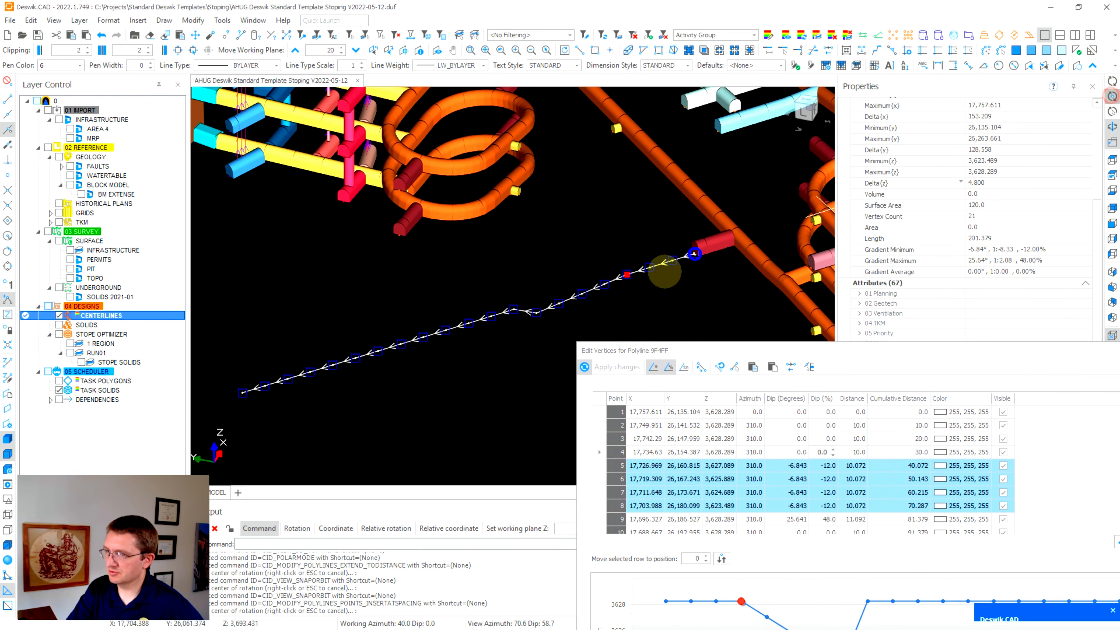
pyautogui.click(595, 287)
pyautogui.moveTo(577, 342)
pyautogui.mouseDown()
pyautogui.moveTo(597, 313)
pyautogui.moveTo(597, 336)
pyautogui.mouseUp()
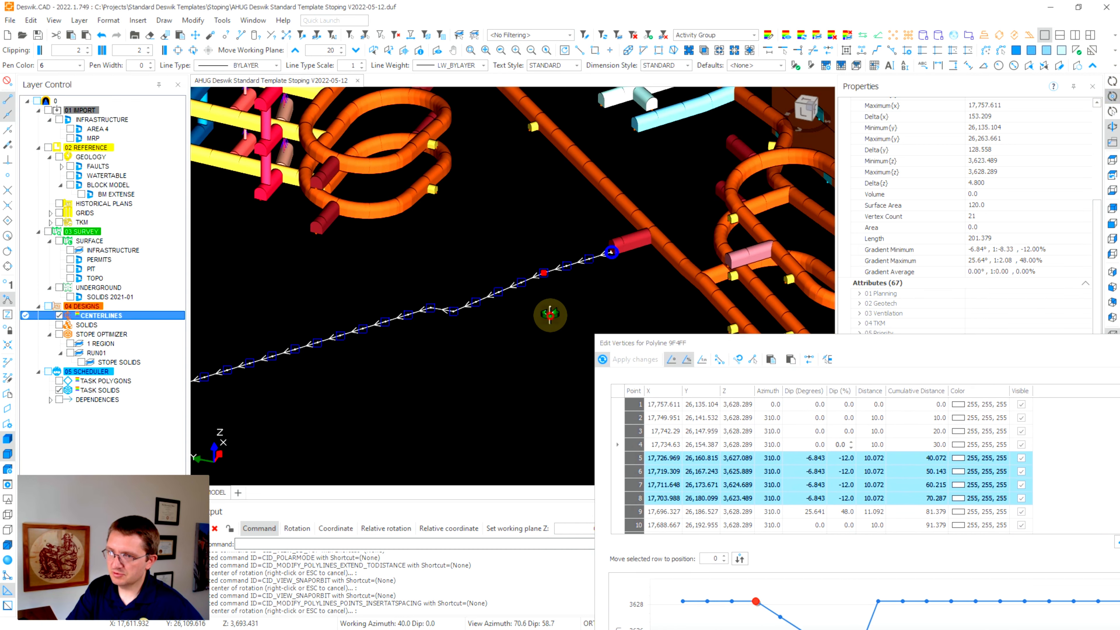
pyautogui.moveTo(550, 314); pyautogui.dragTo(512, 282, button='middle')
pyautogui.moveTo(842, 343); pyautogui.dragTo(808, 65)
# Set a -14% dip on points 9 and 10.
pyautogui.click(801, 238)
pyautogui.write('-14')
pyautogui.press('Return')
pyautogui.write('-14')
pyautogui.press('Return')
pyautogui.write('-14')
pyautogui.press('Return')
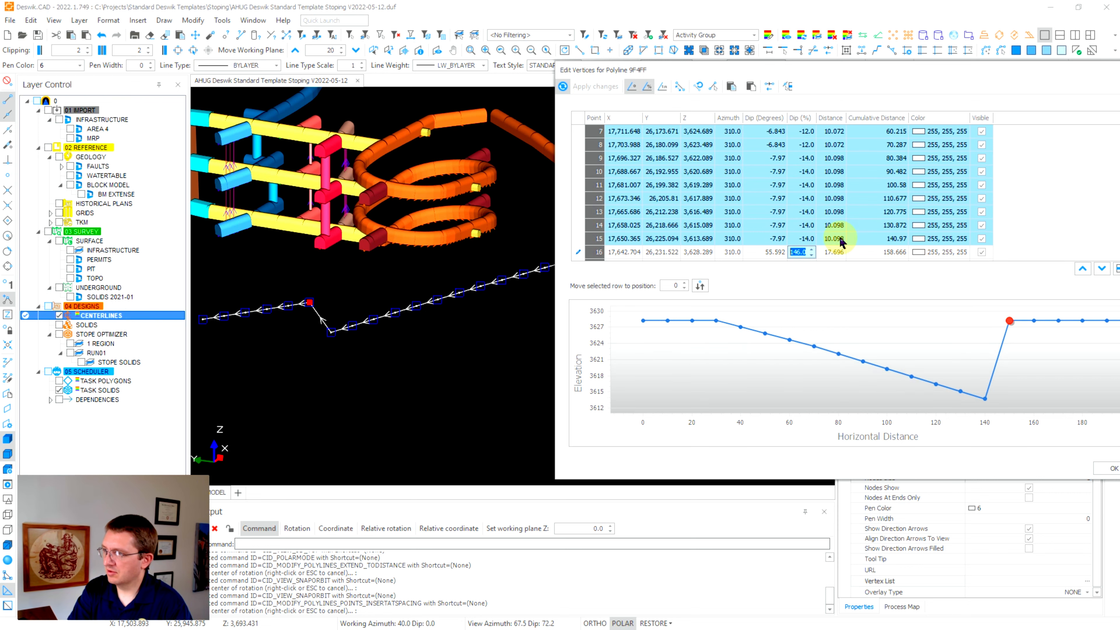
# Give points 16–20 dips of -12, -10, -8, -6 and -4%, and point 21 a 0% dip.
pyautogui.moveTo(1019, 75); pyautogui.dragTo(853, 74)
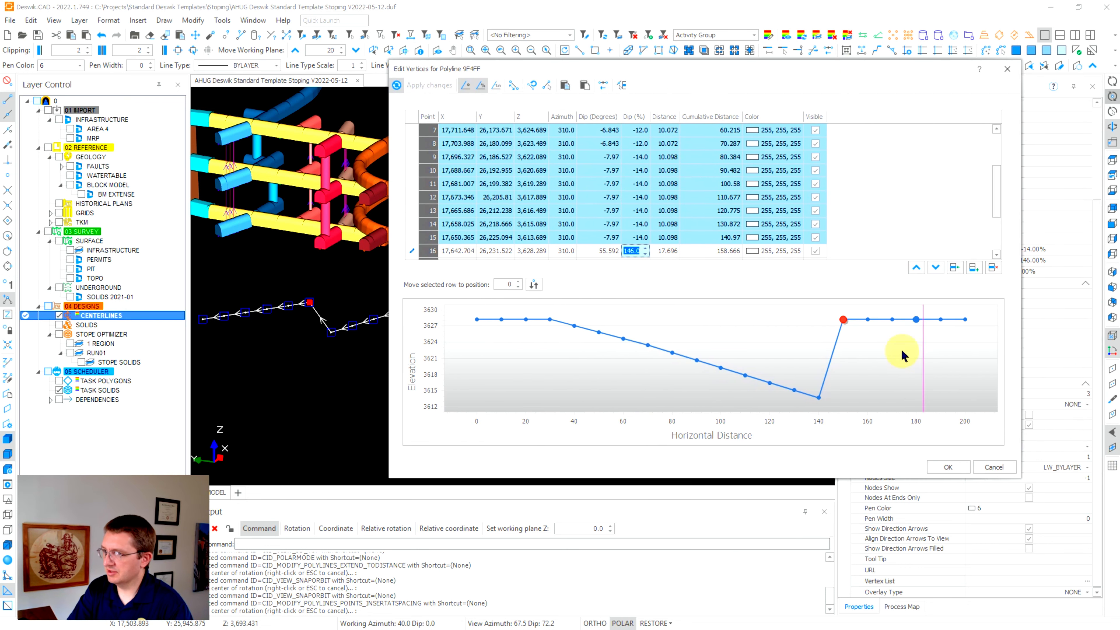
pyautogui.click(637, 250)
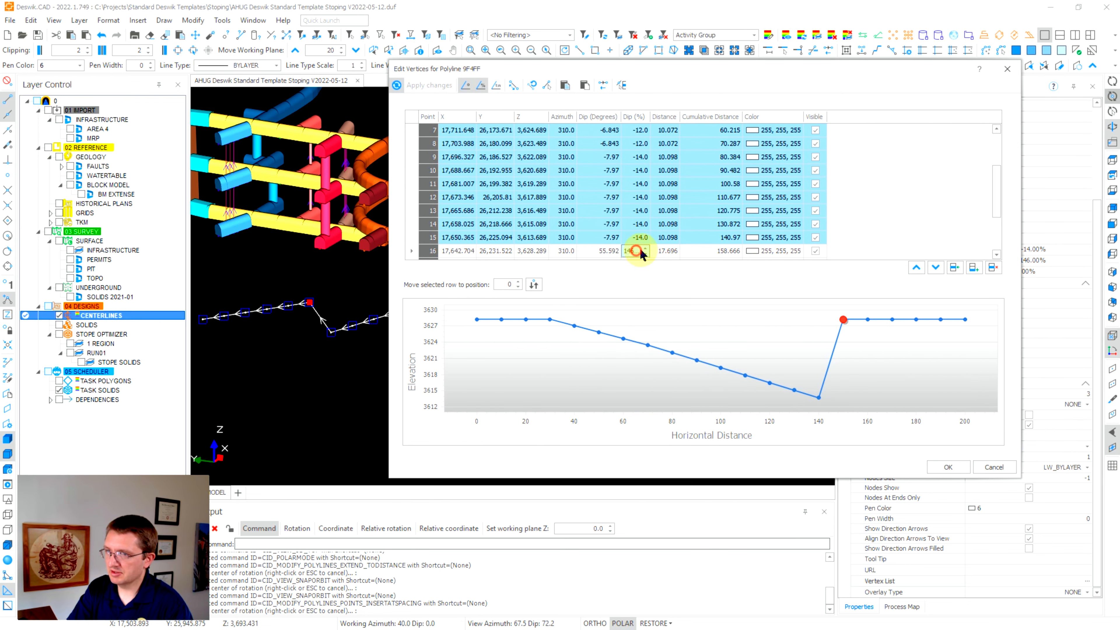
pyautogui.press('Return')
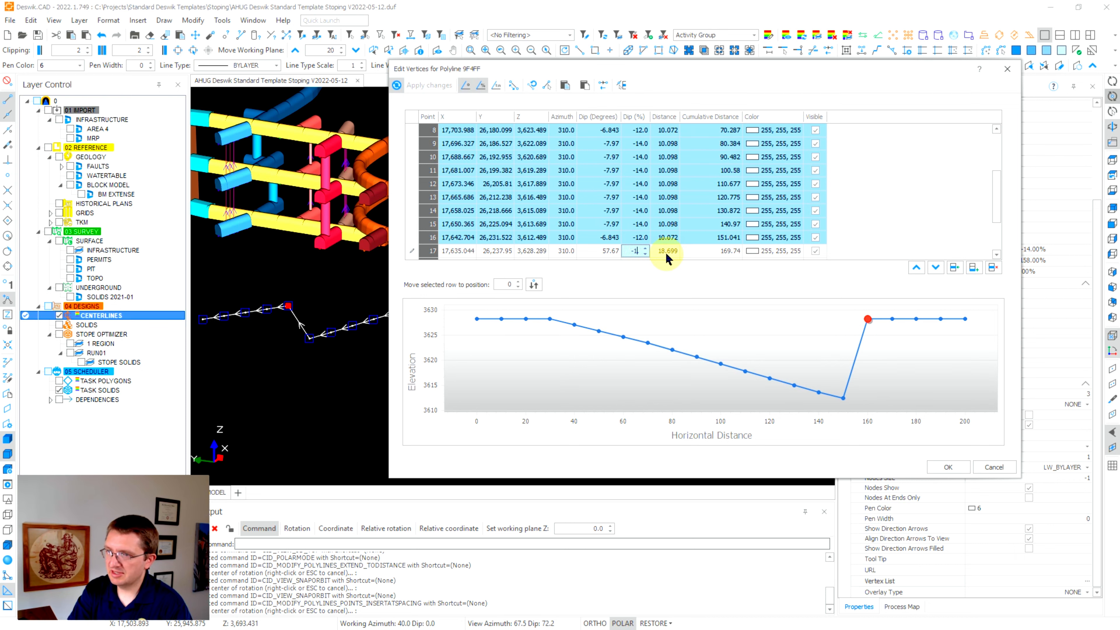
pyautogui.write('-10')
pyautogui.press('Return')
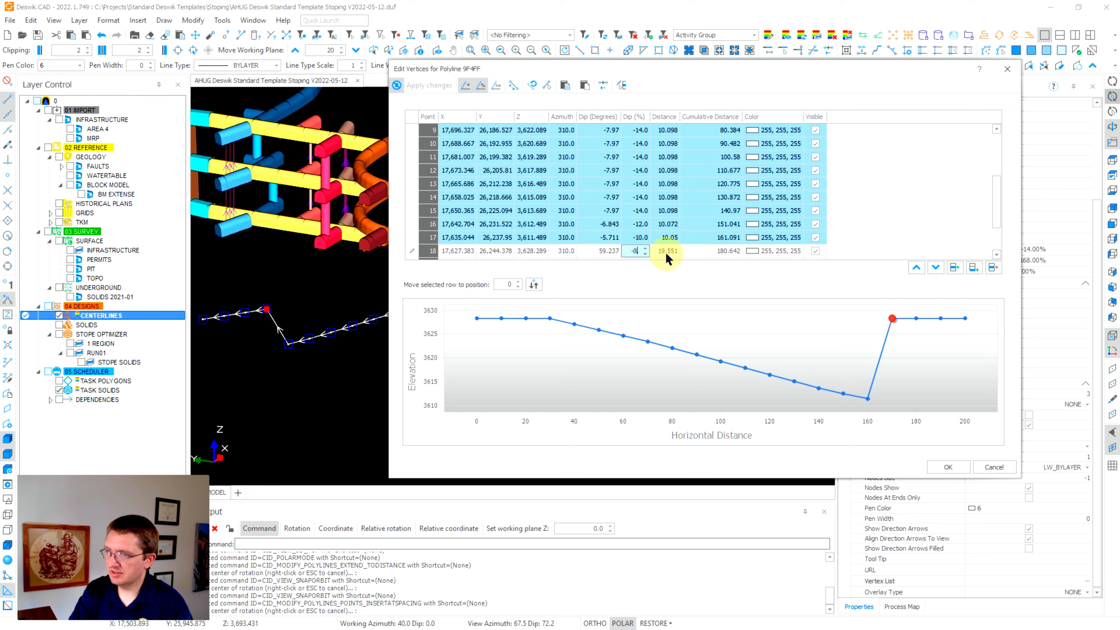
pyautogui.write('-8')
pyautogui.press('Return')
pyautogui.write('-6')
pyautogui.press('Return')
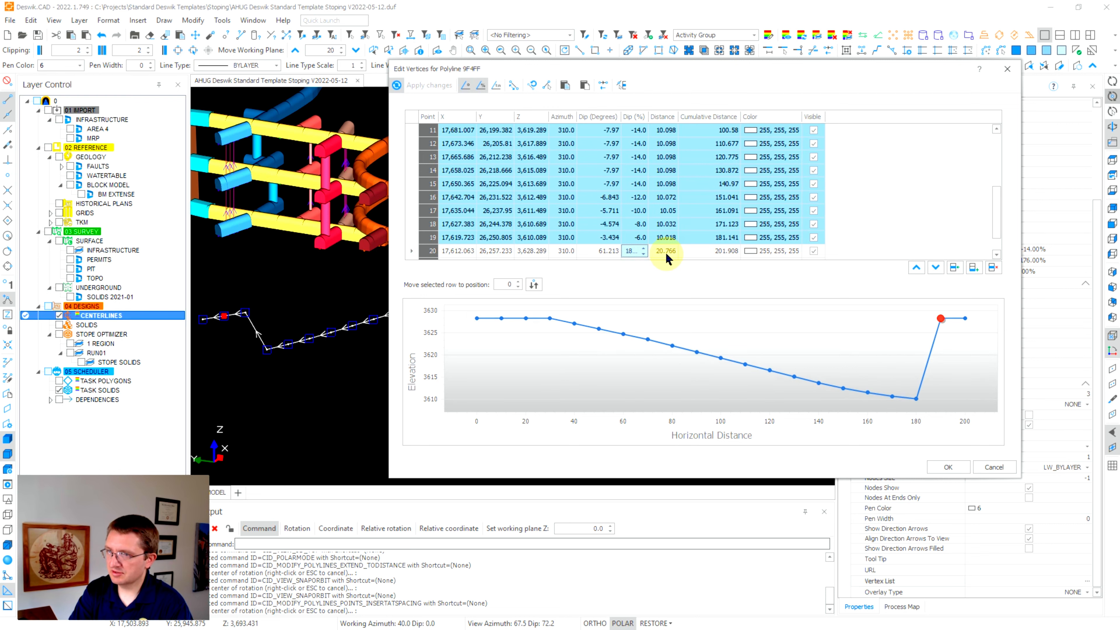
pyautogui.write('-4.')
pyautogui.press('Return')
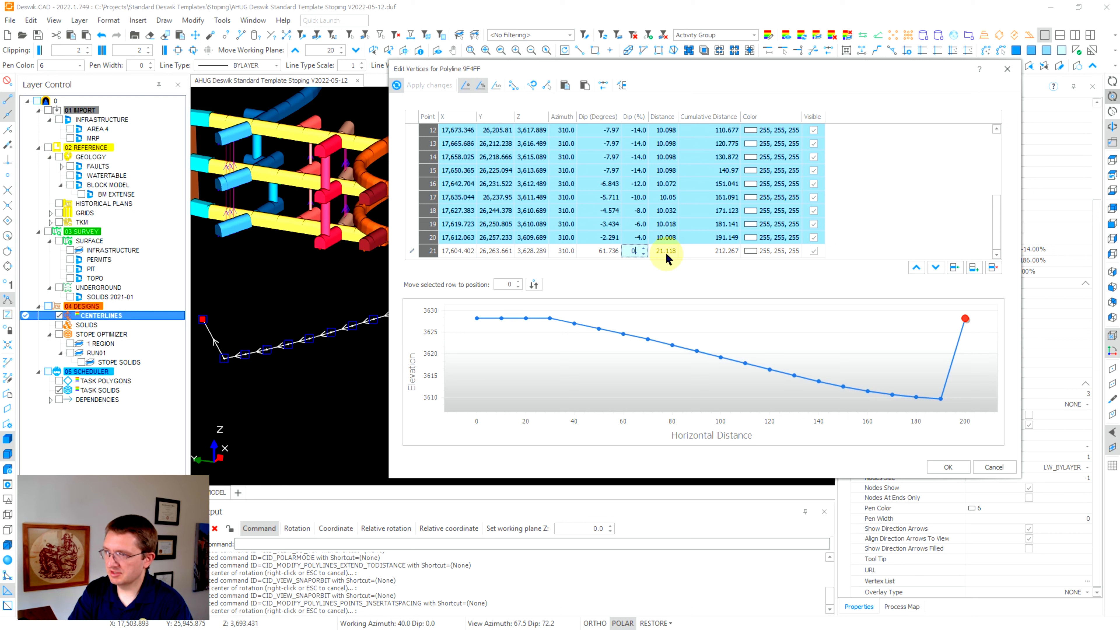
pyautogui.press('Return')
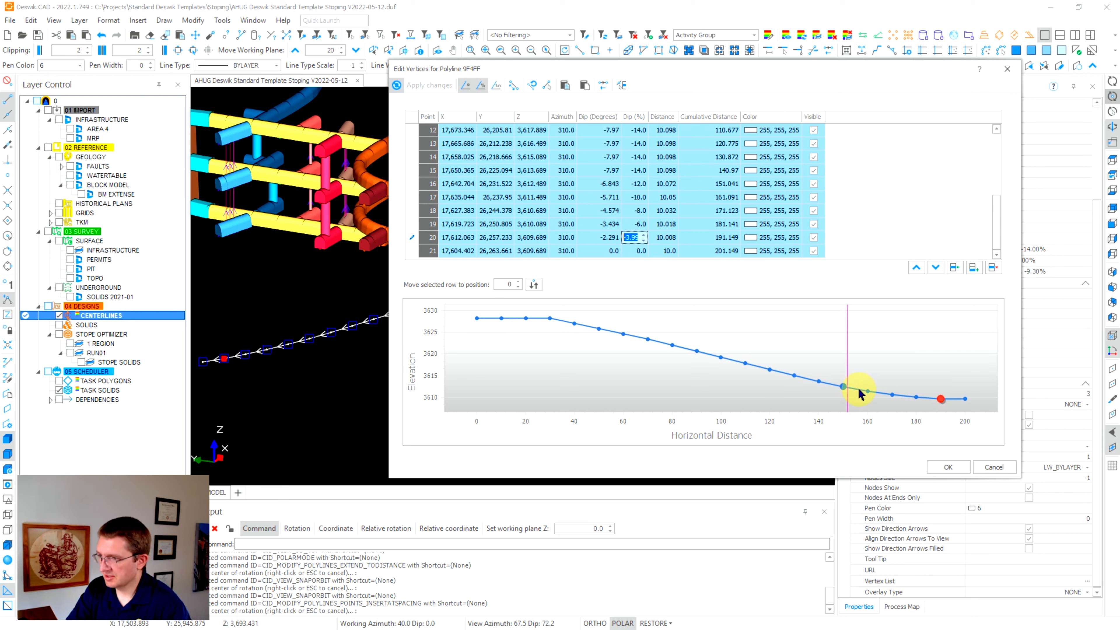
pyautogui.moveTo(825, 386)
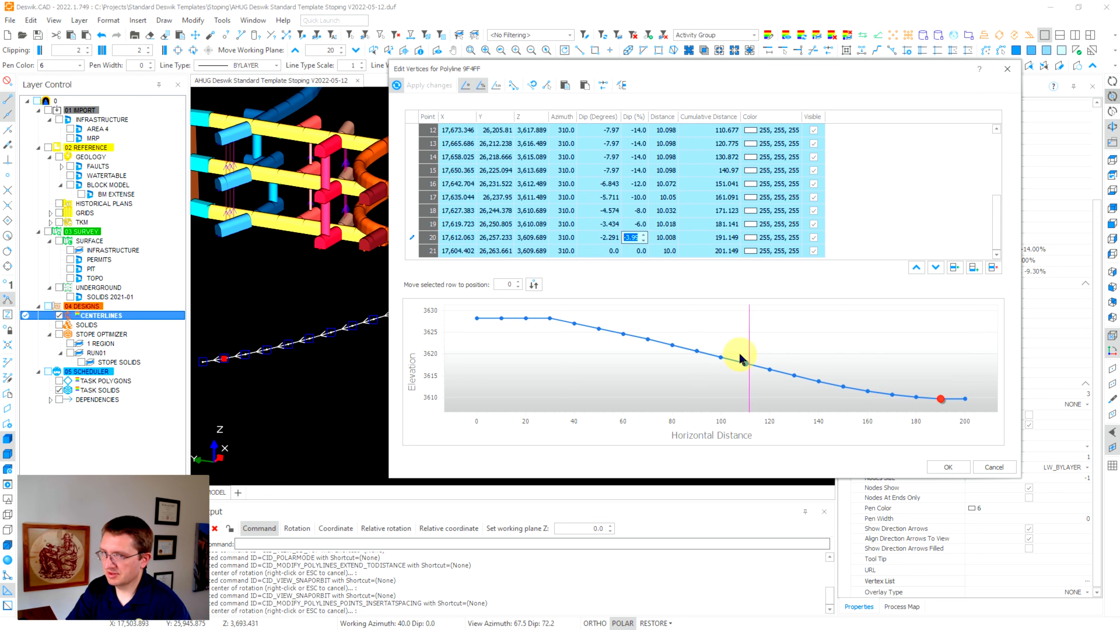
pyautogui.click(639, 175)
pyautogui.scroll(4, 675, 194)
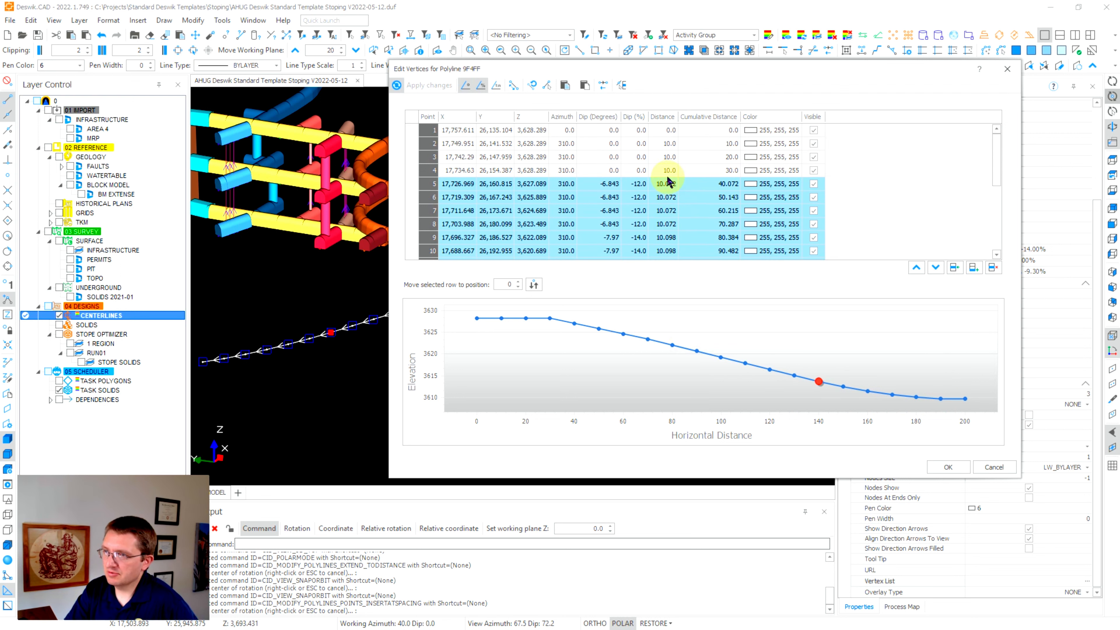
pyautogui.scroll(-1, 630, 195)
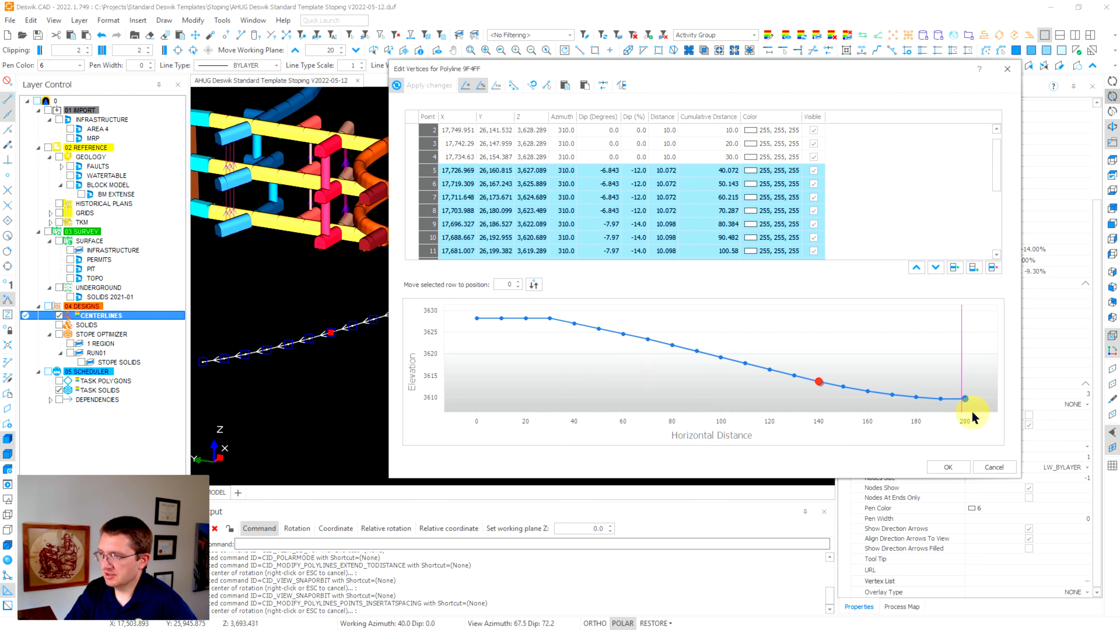
pyautogui.moveTo(543, 318)
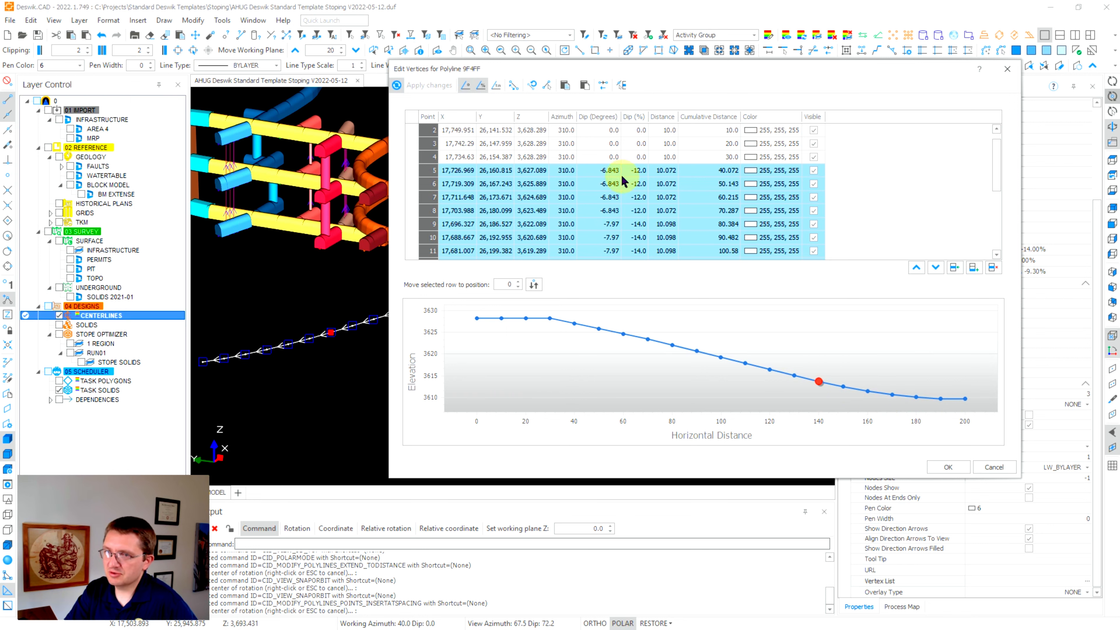
pyautogui.scroll(-1, 623, 181)
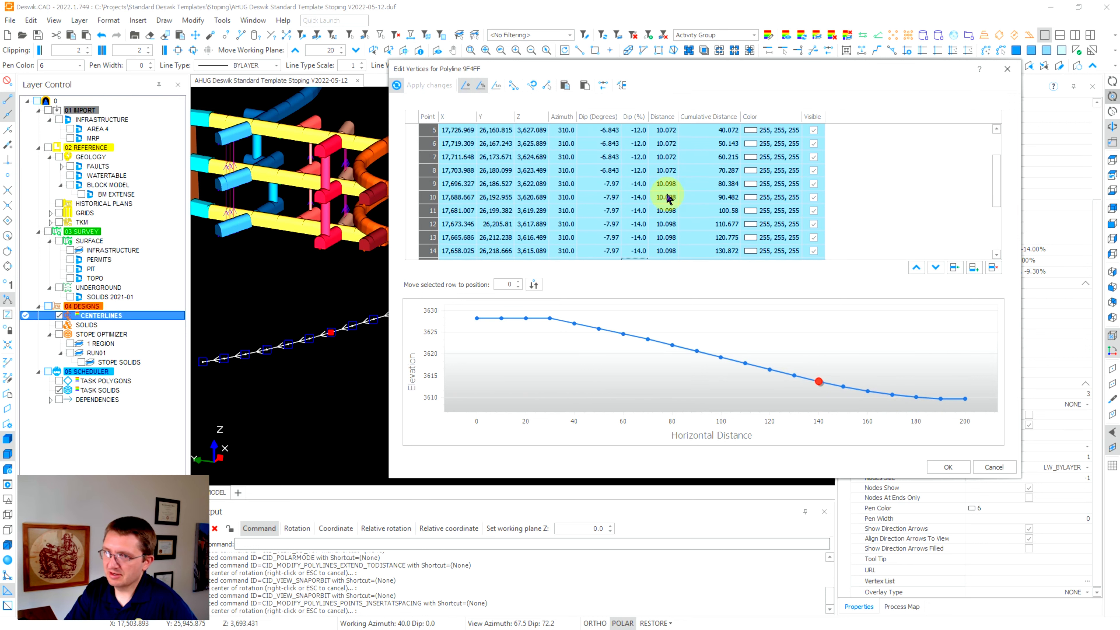
pyautogui.scroll(2, 667, 199)
pyautogui.click(592, 130)
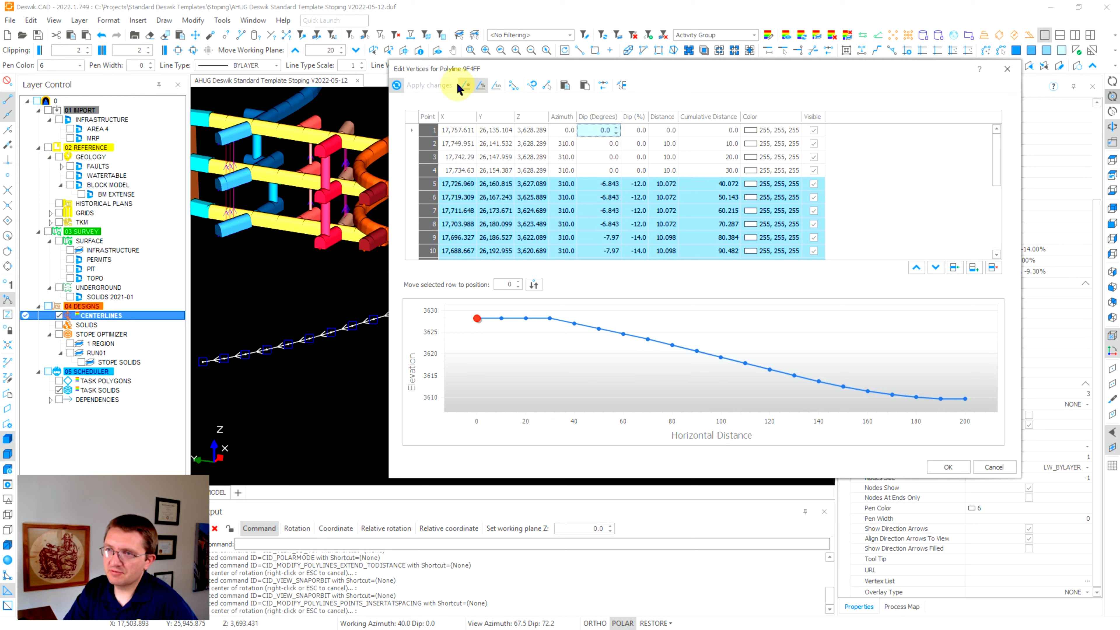
# Toggle the dip display options and add a Dip (1:n) column showing ratios like -8.333 and -7.143.
pyautogui.click(463, 85)
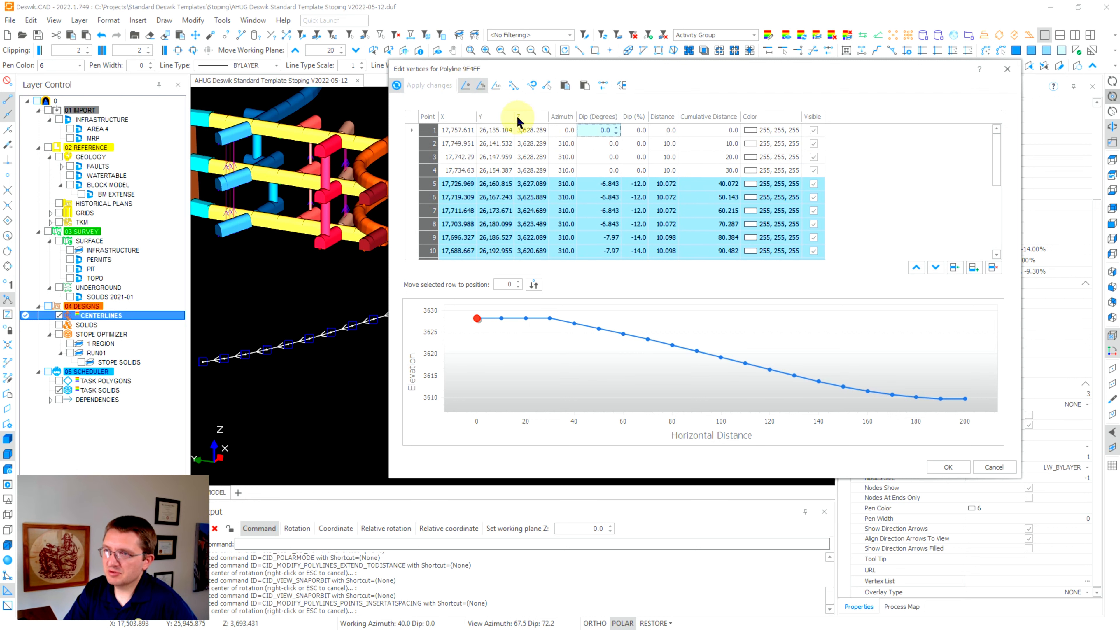
pyautogui.click(478, 87)
pyautogui.click(479, 86)
pyautogui.click(480, 86)
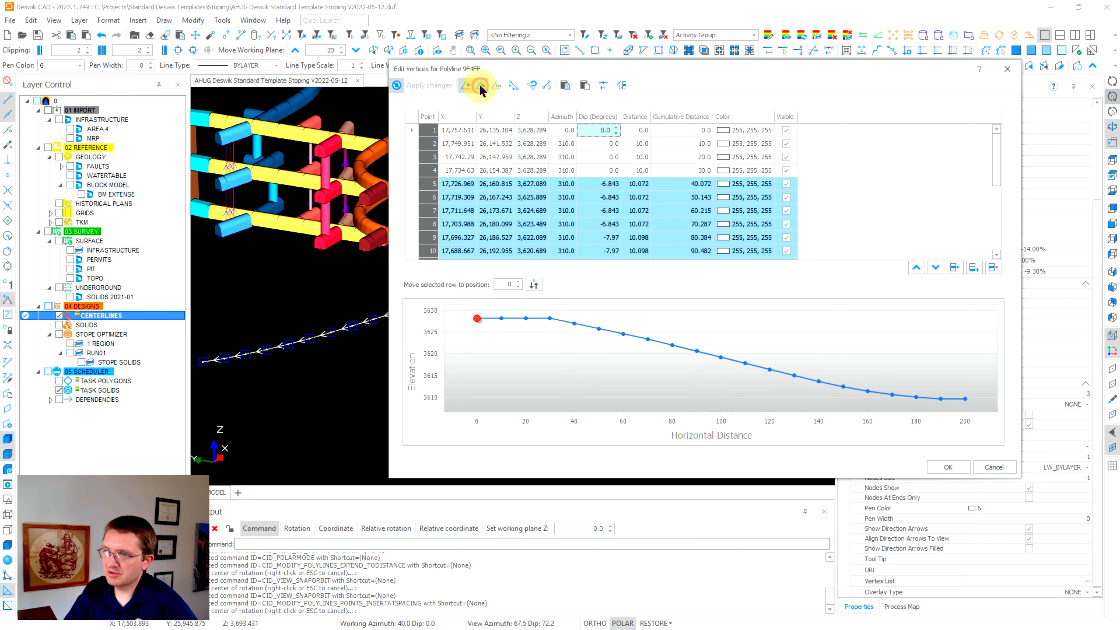
pyautogui.click(480, 86)
pyautogui.click(465, 86)
pyautogui.click(496, 85)
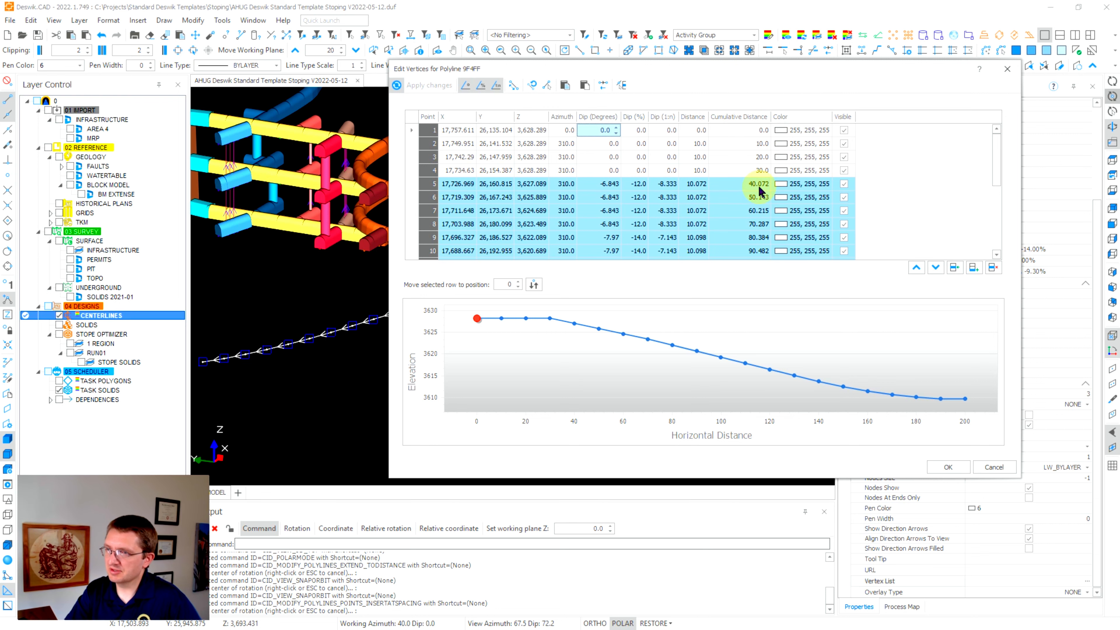
# Set the Z elevation of points 20 and 21 to 3600, creating a steep -45.253° final drop.
pyautogui.moveTo(725, 69); pyautogui.dragTo(805, 68)
pyautogui.click(612, 207)
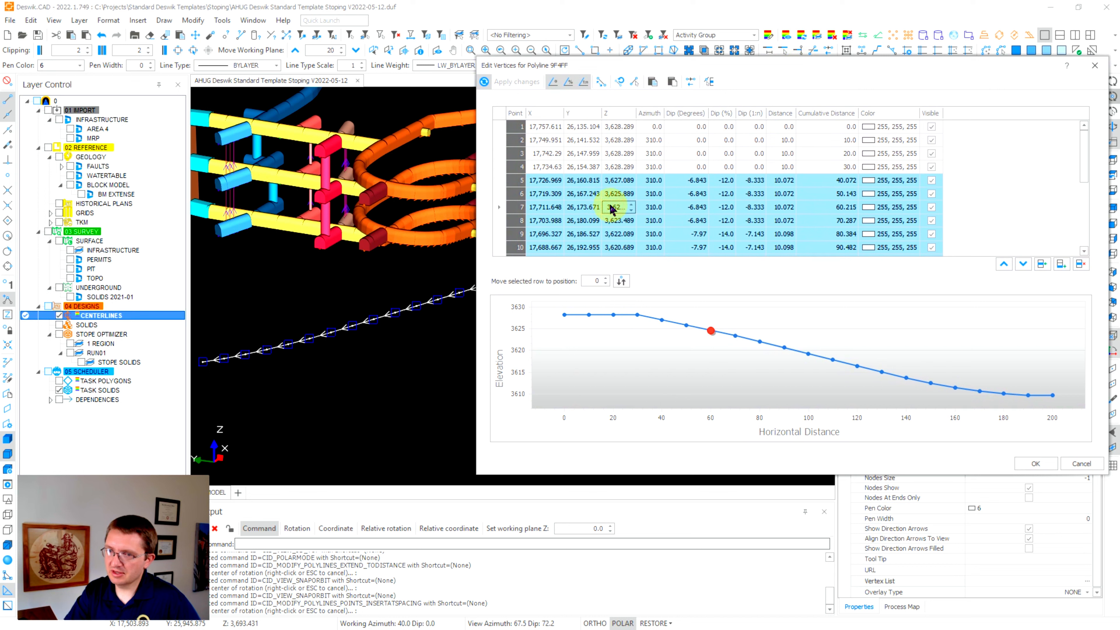
pyautogui.scroll(-4, 602, 220)
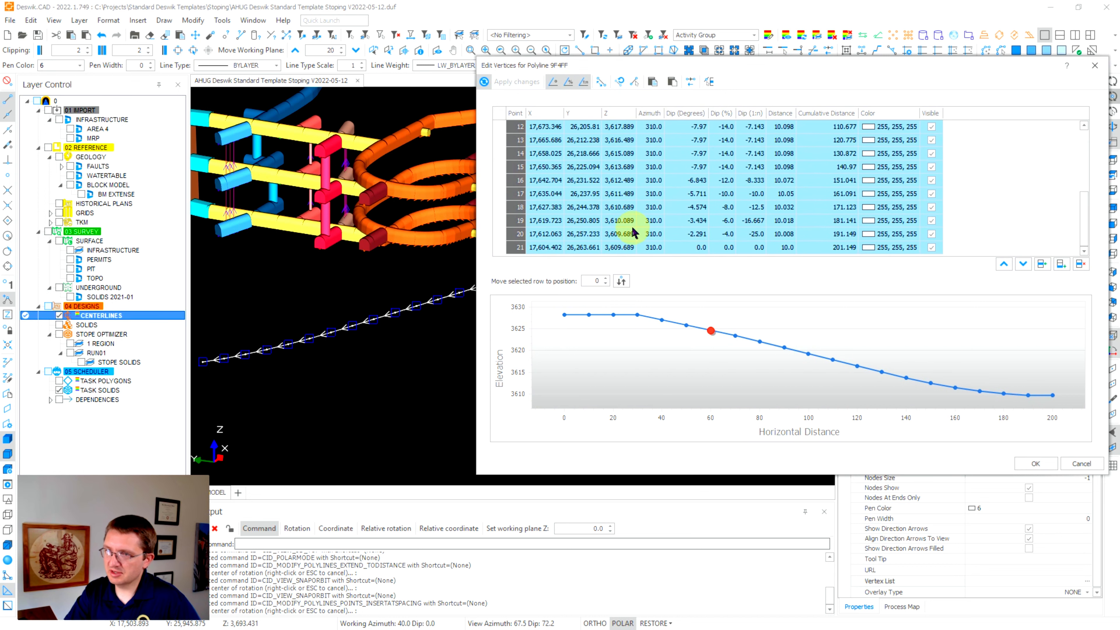
pyautogui.click(619, 249)
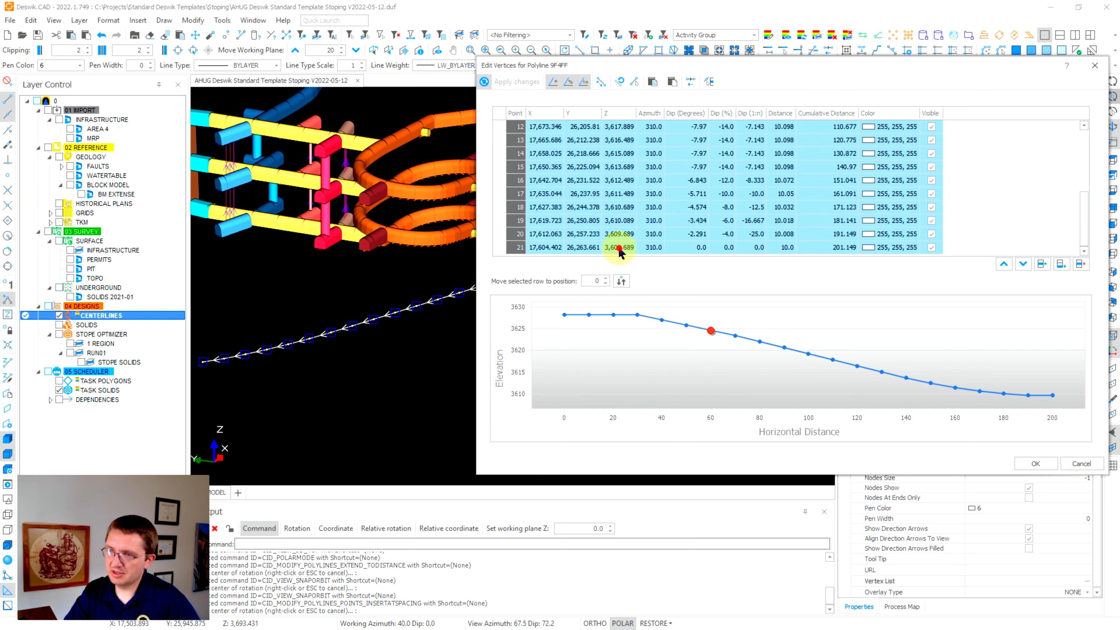
pyautogui.click(618, 232)
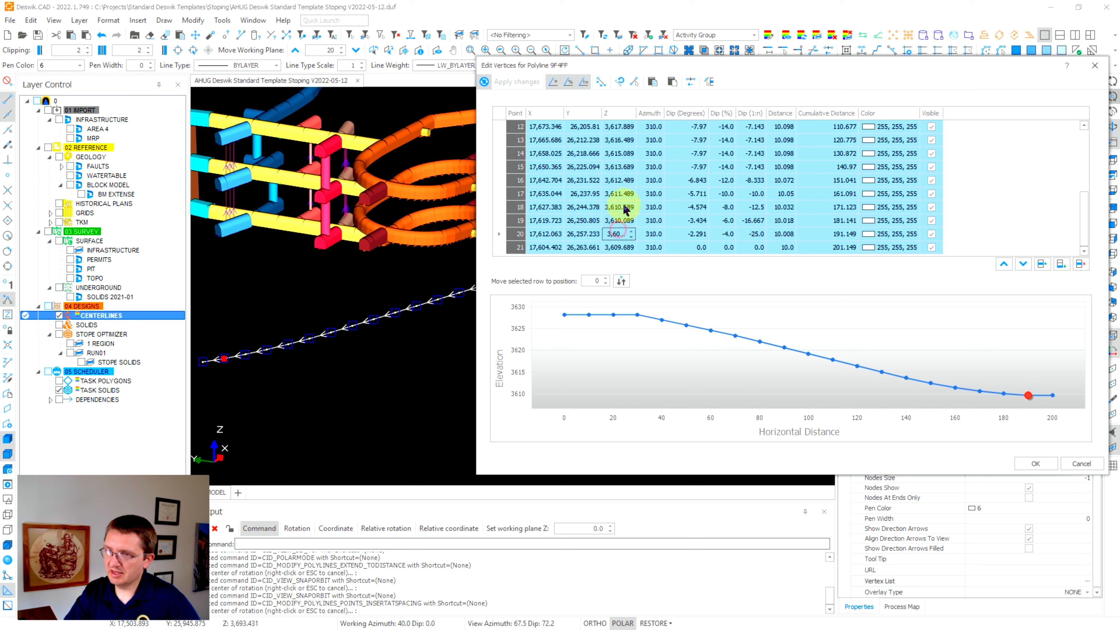
pyautogui.click(617, 248)
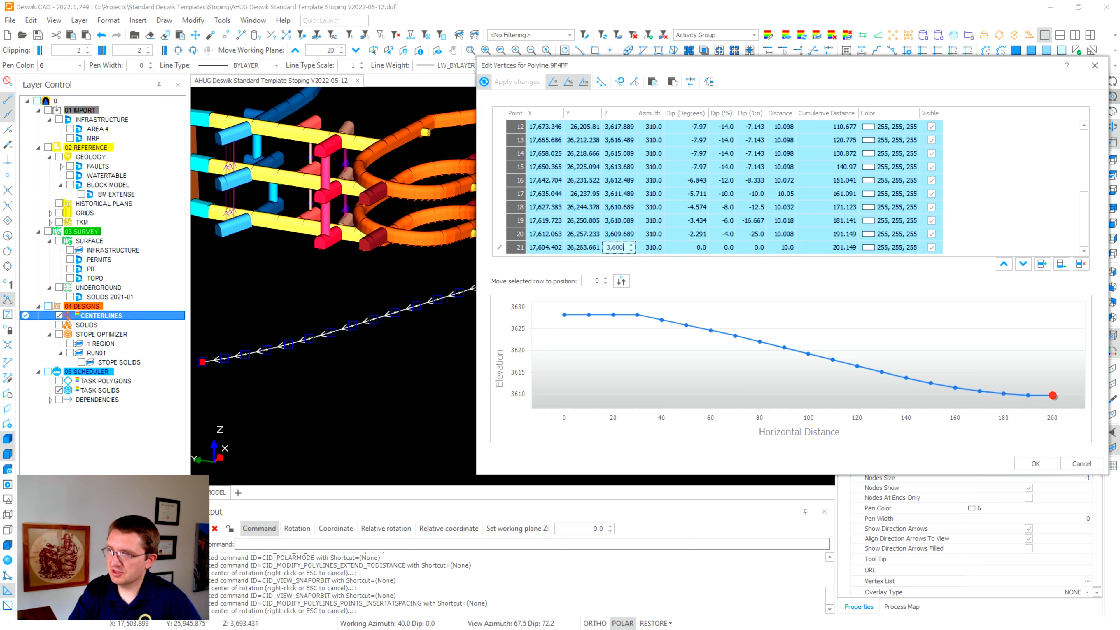
pyautogui.click(619, 234)
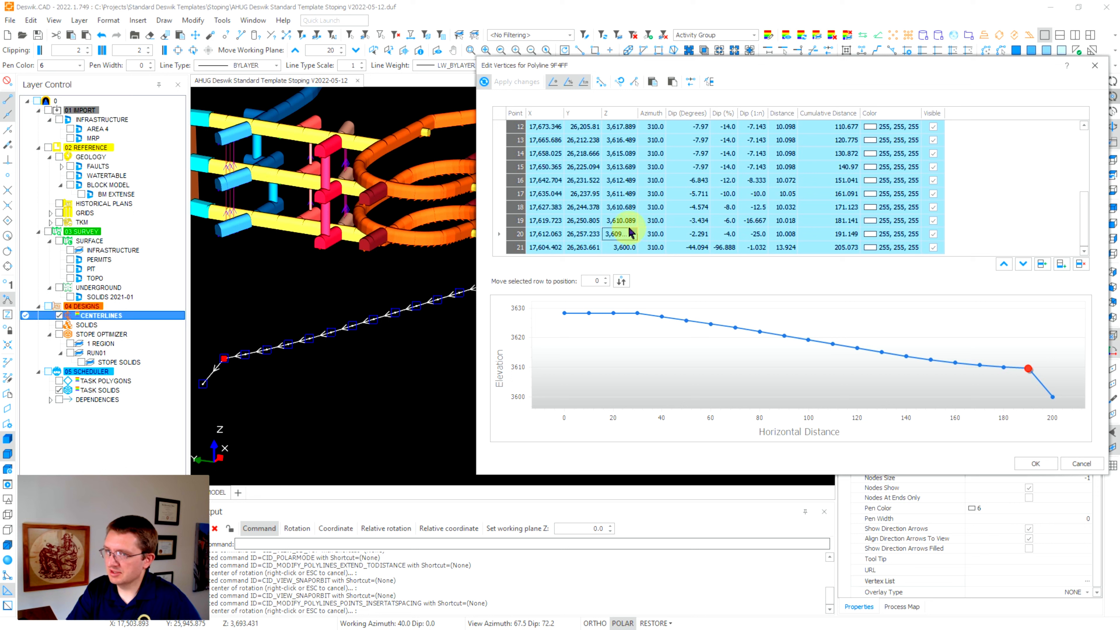
pyautogui.write('3600')
pyautogui.press('Up')
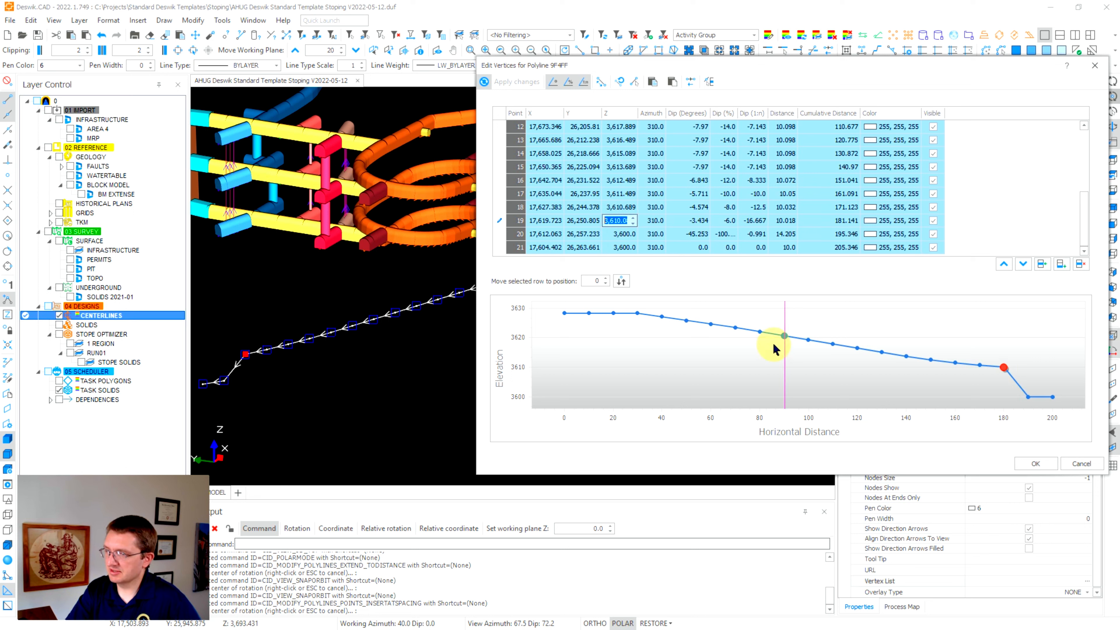
pyautogui.click(584, 248)
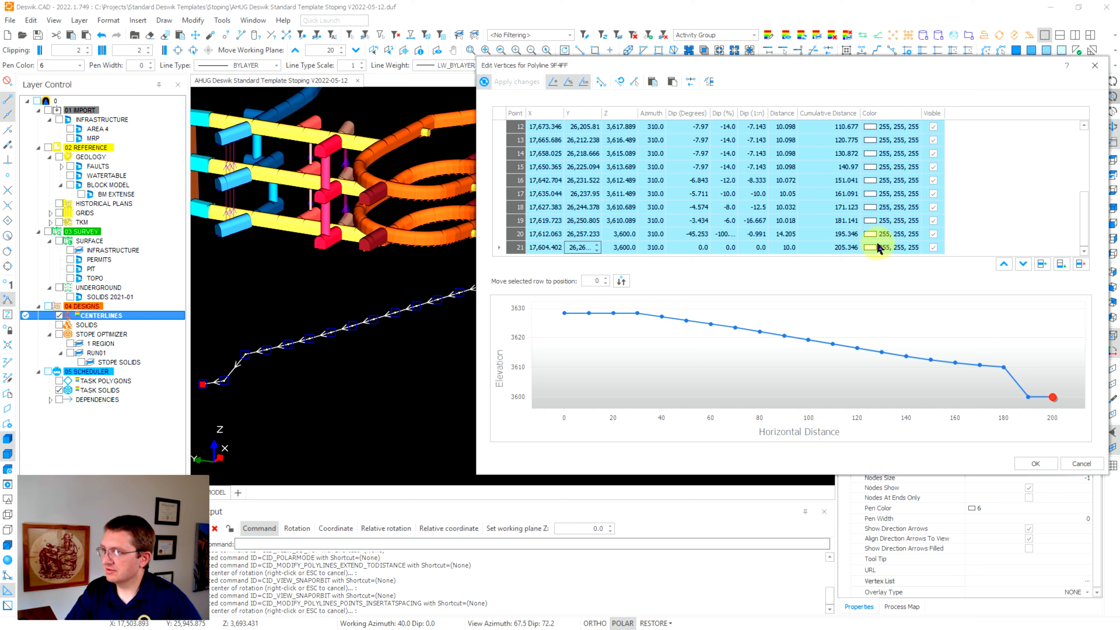
# Colour point 16 blue, point 14 red and point 12 green.
pyautogui.click(888, 181)
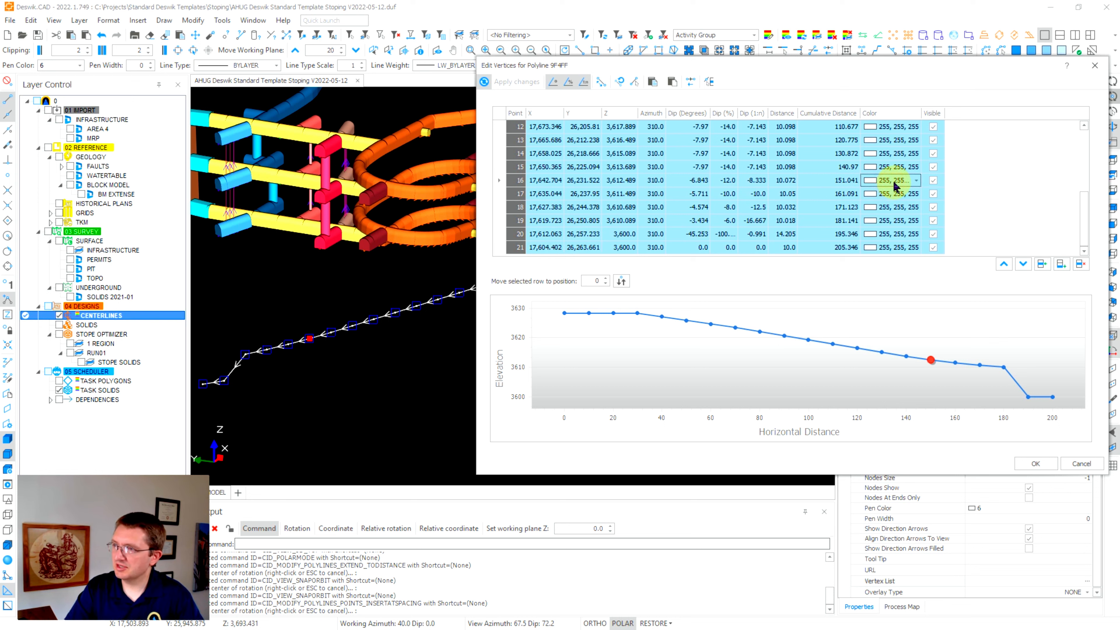
pyautogui.click(915, 180)
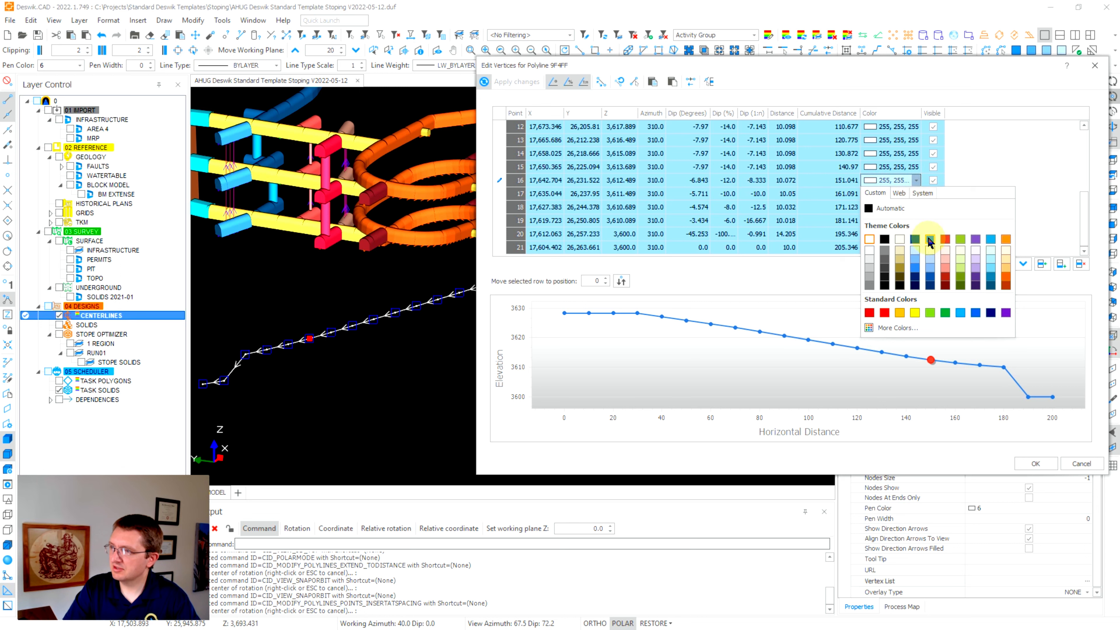
pyautogui.click(931, 246)
pyautogui.click(891, 155)
pyautogui.click(917, 154)
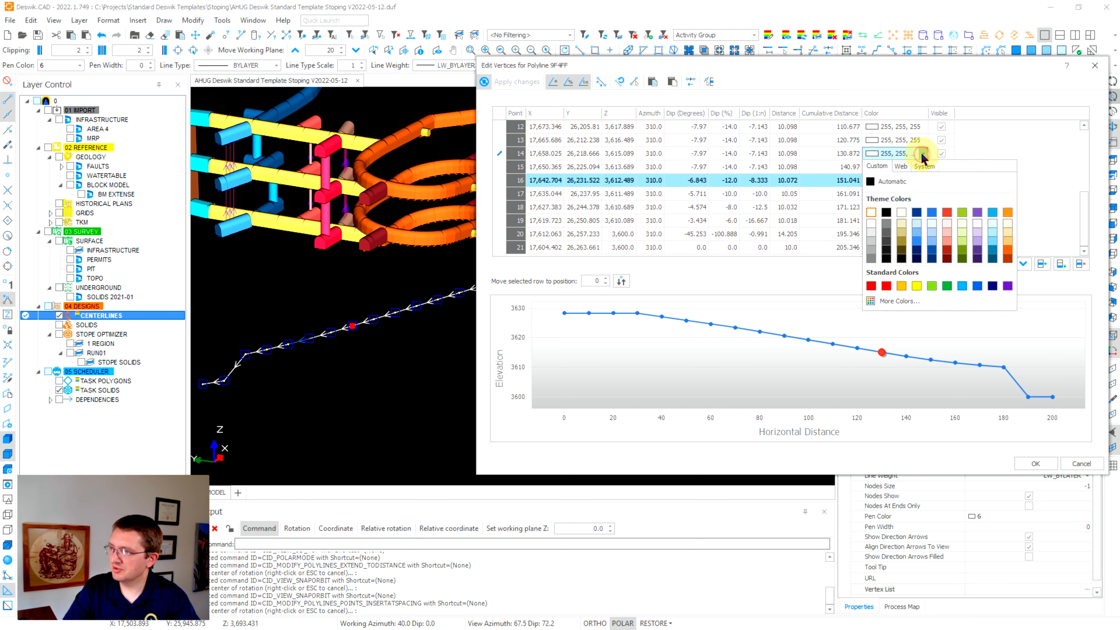
pyautogui.click(941, 218)
pyautogui.click(922, 131)
pyautogui.click(922, 129)
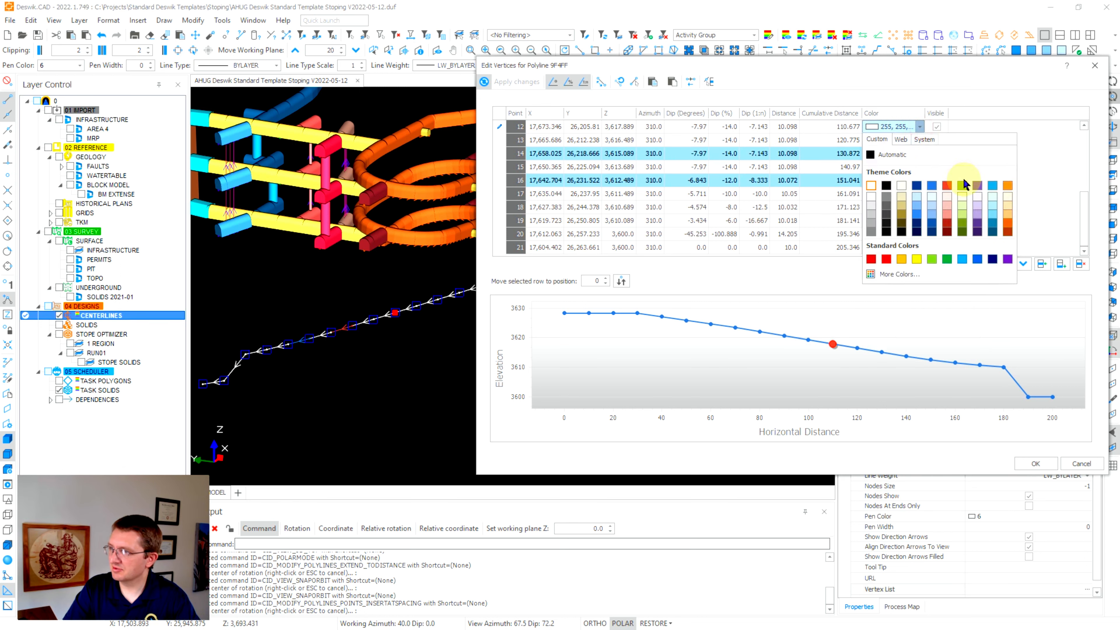
pyautogui.click(964, 180)
# Orbit the model and deselect the polyline to inspect the recoloured vertices, reviewing point 19 in the table.
pyautogui.moveTo(316, 306); pyautogui.dragTo(372, 404, button='middle')
pyautogui.press('Escape')
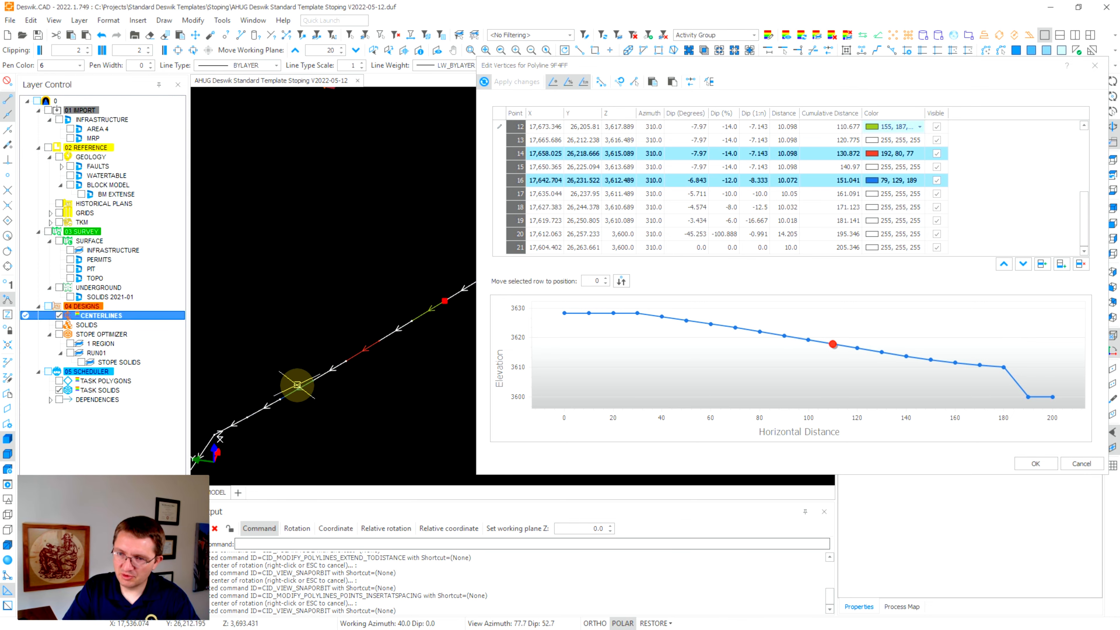
pyautogui.scroll(-1, 379, 327)
pyautogui.scroll(-2, 320, 332)
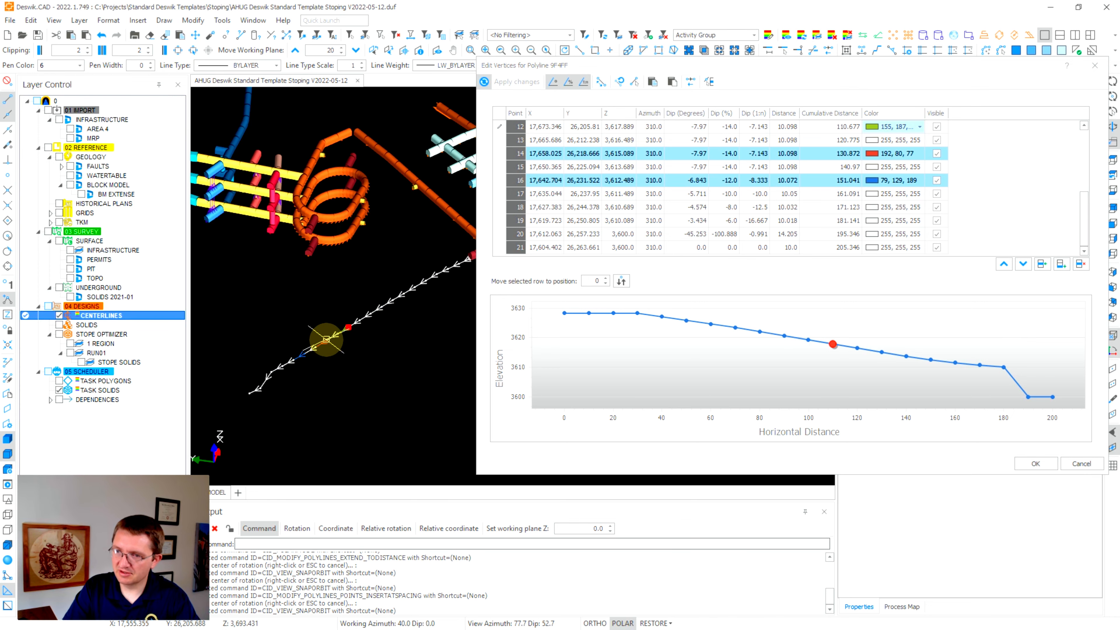
pyautogui.click(853, 220)
pyautogui.scroll(2, 851, 221)
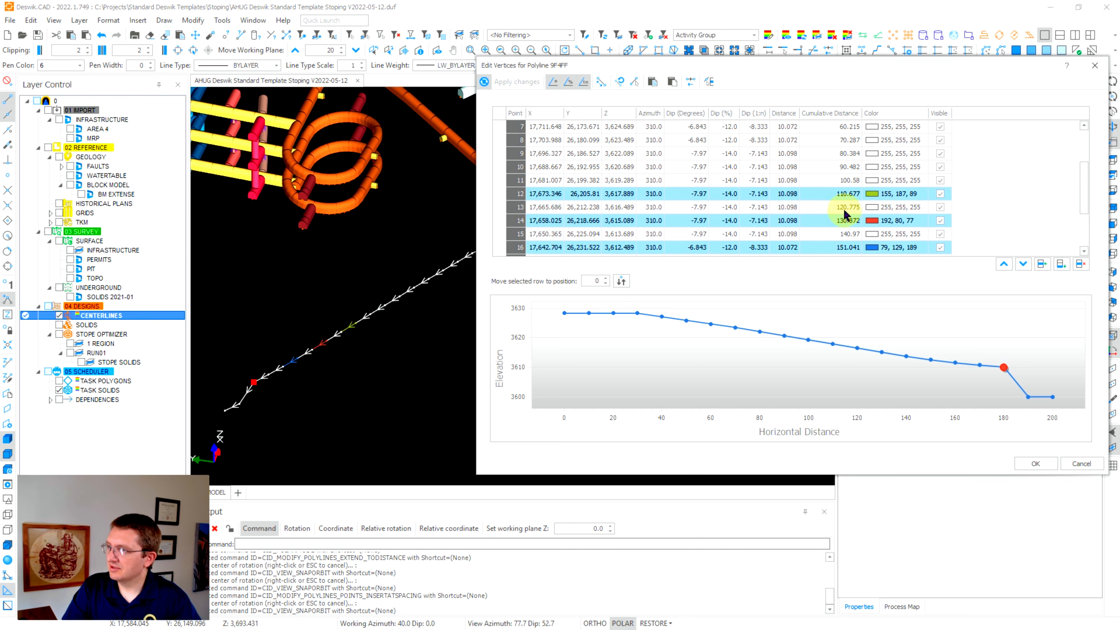
pyautogui.scroll(-2, 843, 196)
pyautogui.scroll(4, 833, 185)
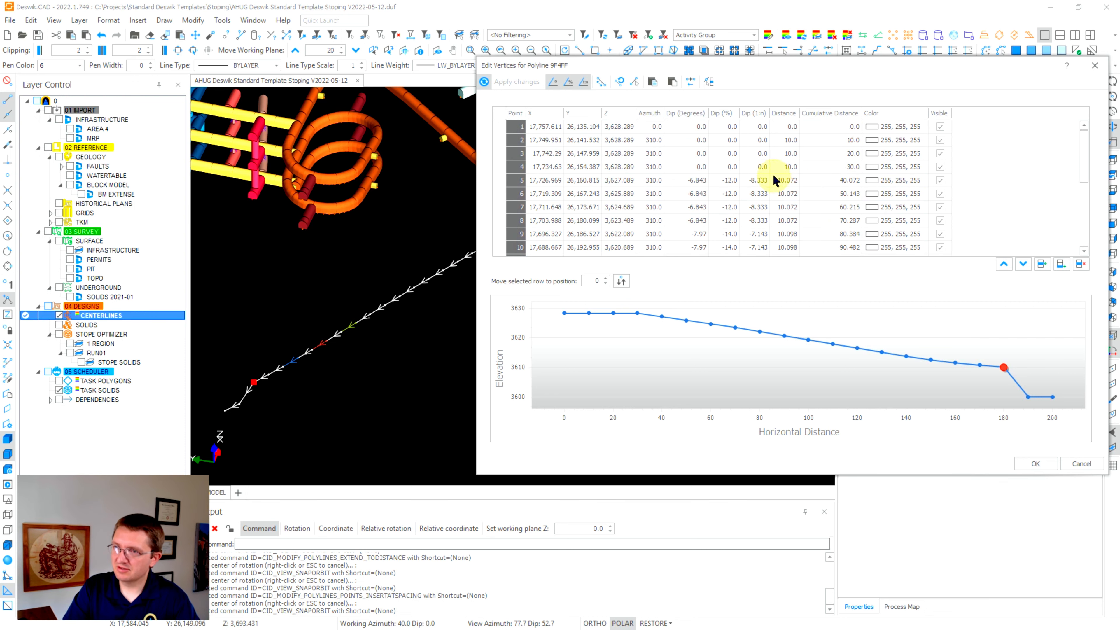
pyautogui.scroll(-2, 761, 172)
pyautogui.scroll(-2, 757, 170)
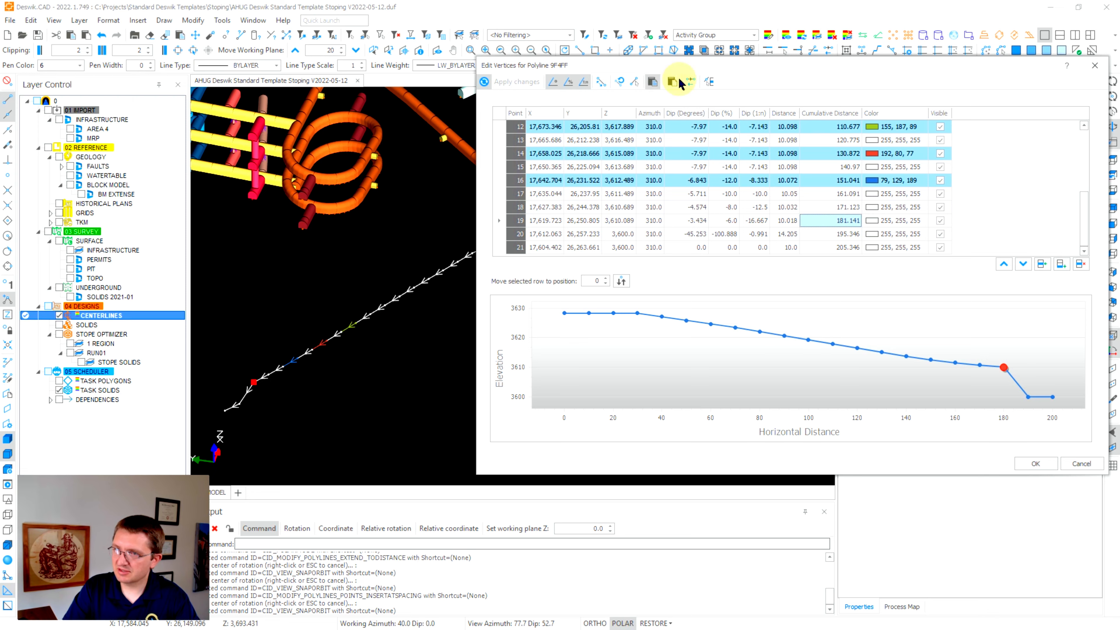